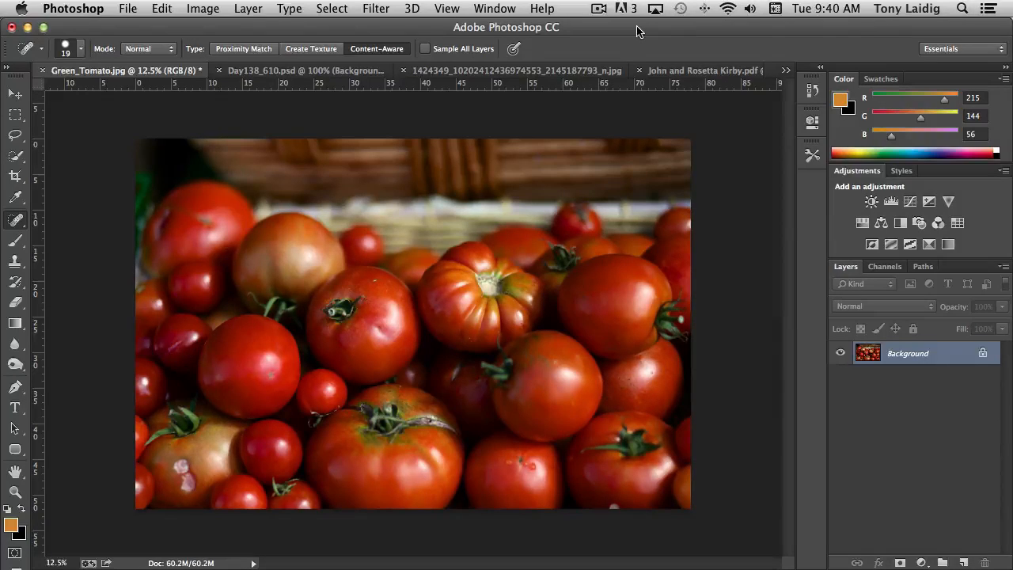
# - Set the Spot Healing Brush to 0% hardness and 28 px, and heal a spot on the small tomato near the left edge of the photo
pyautogui.click(18, 226)
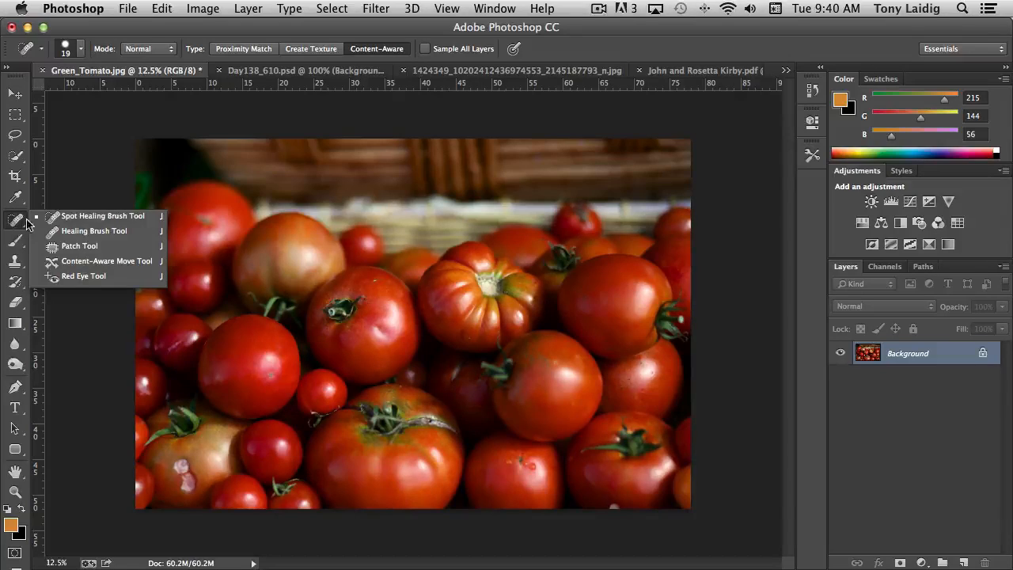
pyautogui.click(95, 218)
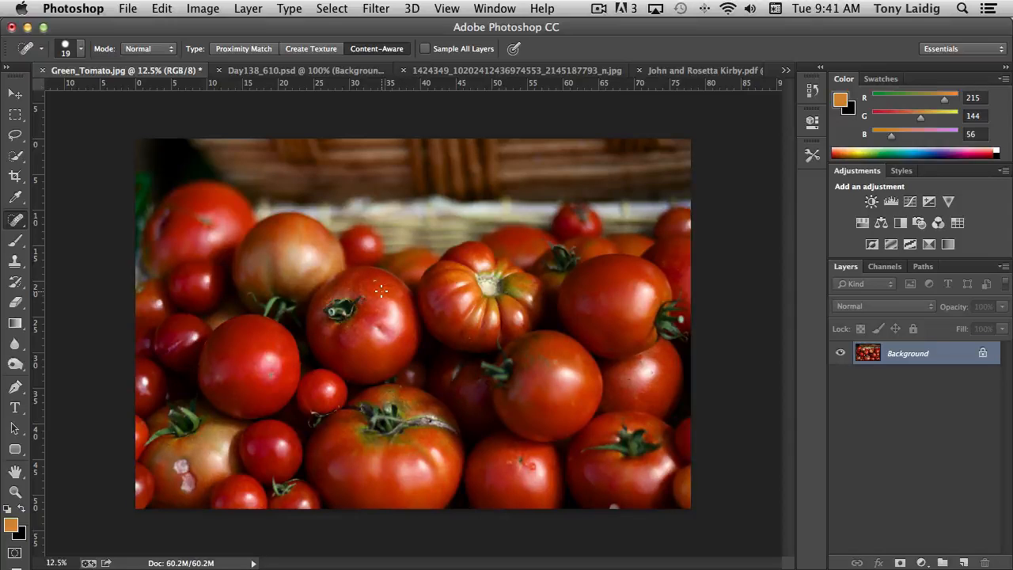
pyautogui.click(81, 48)
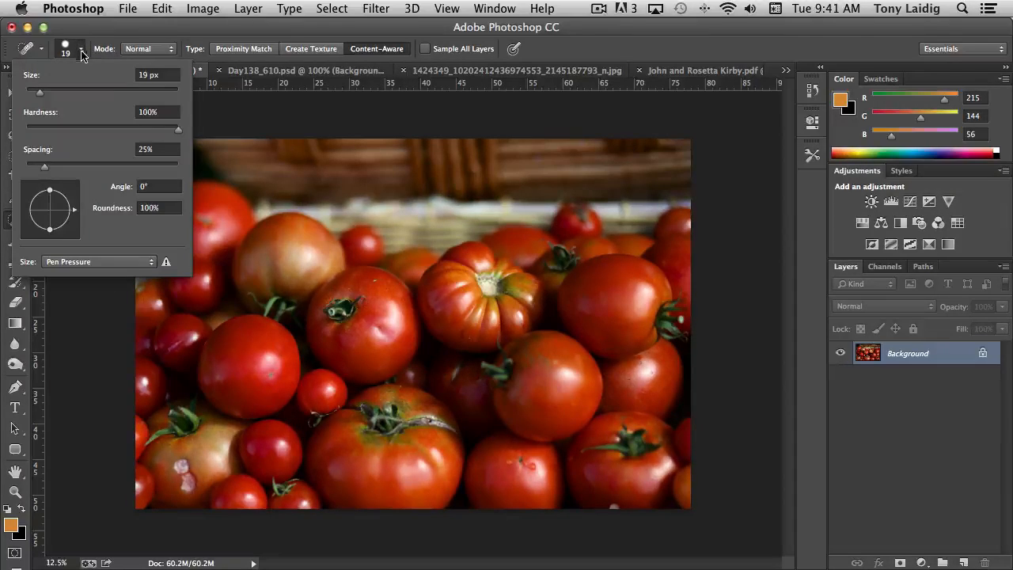
pyautogui.moveTo(177, 133); pyautogui.dragTo(22, 134)
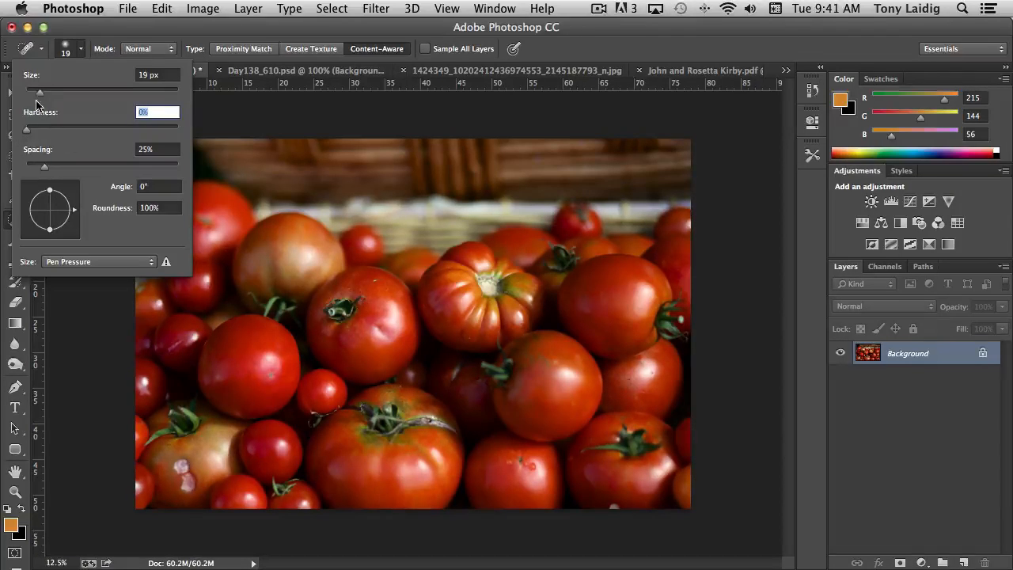
pyautogui.moveTo(40, 94); pyautogui.dragTo(48, 95)
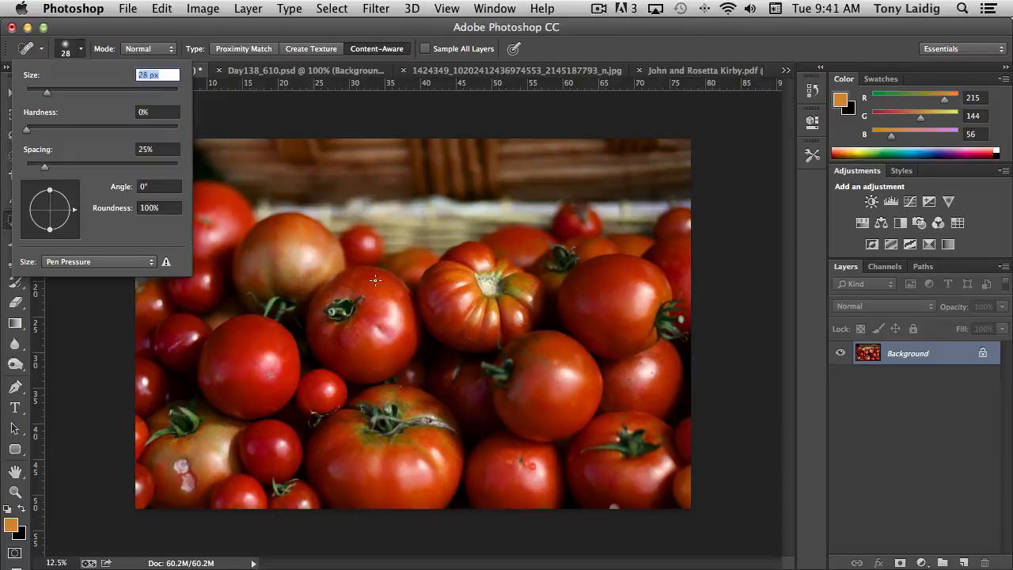
pyautogui.press('Return')
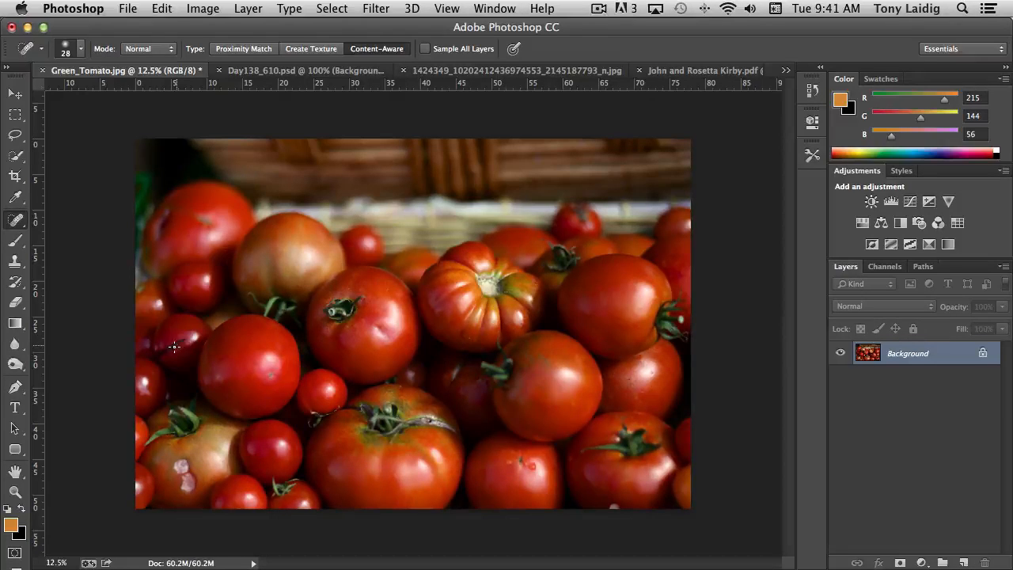
pyautogui.moveTo(170, 348)
pyautogui.mouseDown()
pyautogui.moveTo(161, 354)
pyautogui.moveTo(183, 343)
pyautogui.moveTo(163, 352)
pyautogui.mouseUp()
# - Switch to the old damaged portrait of a man and woman and heal the light mark on the hillside between them
pyautogui.click(693, 72)
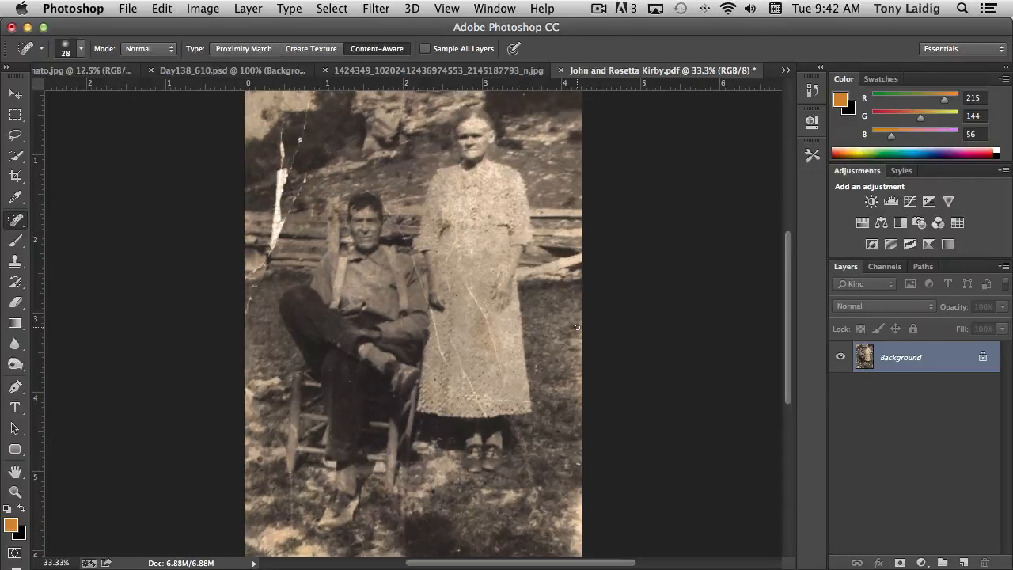
pyautogui.press('super+plus')
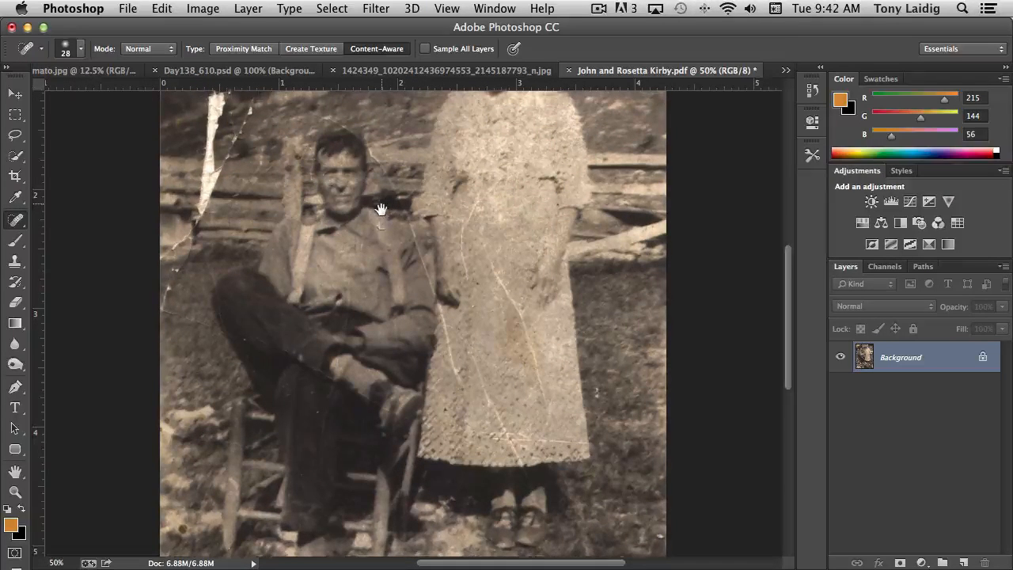
pyautogui.scroll(5, 379, 211)
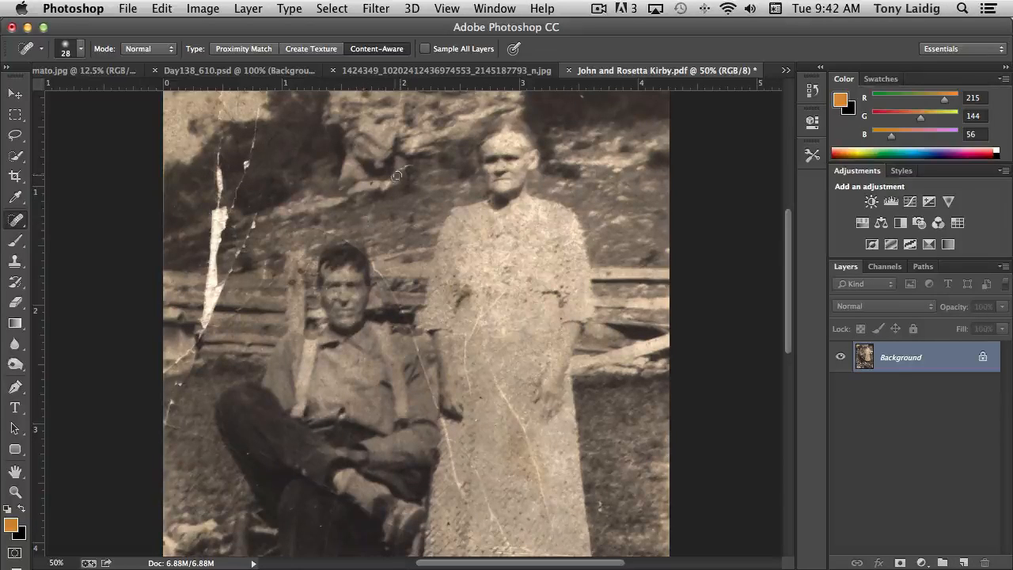
pyautogui.moveTo(396, 169); pyautogui.dragTo(376, 201)
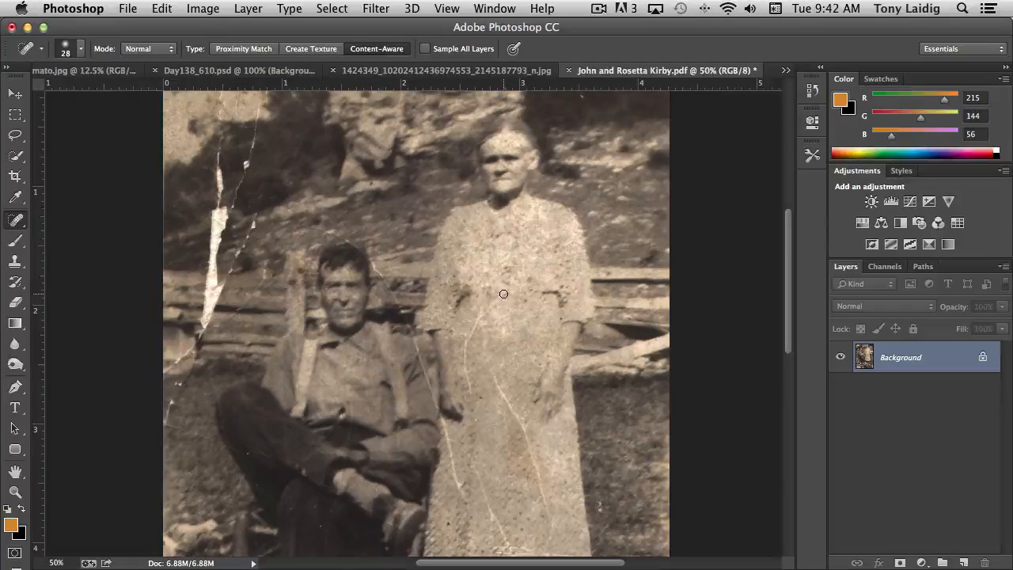
# - Heal the long light cracks running down the woman's dress from the waist to the hem
pyautogui.moveTo(501, 293)
pyautogui.mouseDown()
pyautogui.moveTo(466, 341)
pyautogui.moveTo(470, 393)
pyautogui.mouseUp()
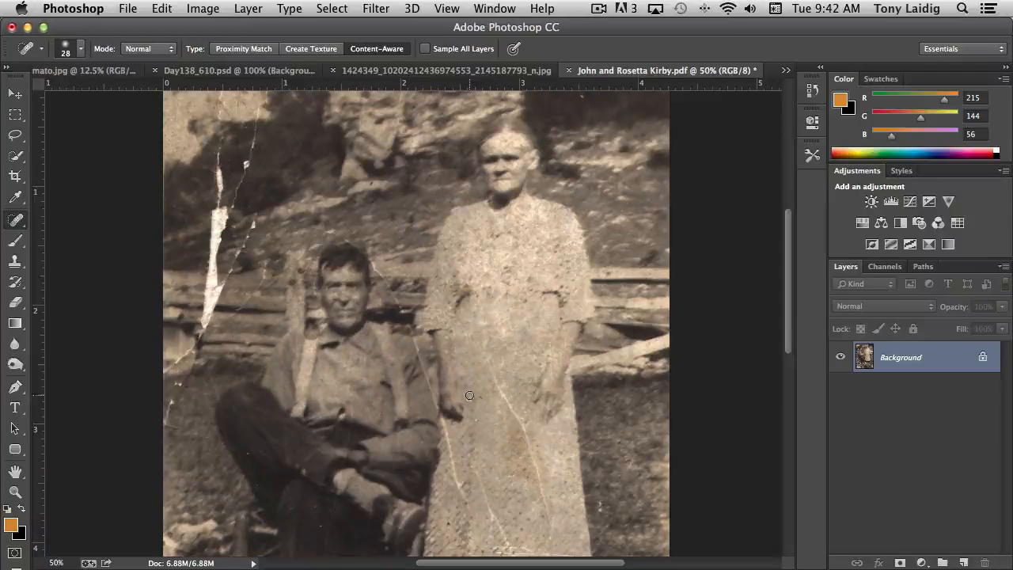
pyautogui.moveTo(483, 344)
pyautogui.mouseDown()
pyautogui.moveTo(534, 436)
pyautogui.moveTo(526, 428)
pyautogui.moveTo(528, 444)
pyautogui.moveTo(517, 440)
pyautogui.moveTo(523, 423)
pyautogui.moveTo(551, 525)
pyautogui.mouseUp()
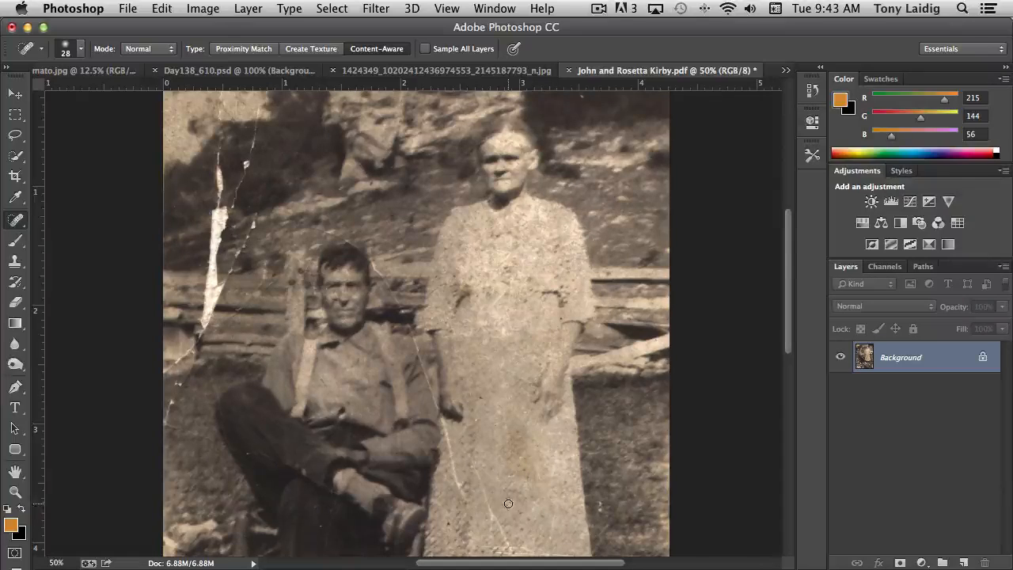
pyautogui.moveTo(442, 423)
pyautogui.mouseDown()
pyautogui.moveTo(459, 492)
pyautogui.moveTo(483, 510)
pyautogui.moveTo(487, 485)
pyautogui.moveTo(464, 504)
pyautogui.moveTo(452, 467)
pyautogui.moveTo(466, 462)
pyautogui.moveTo(483, 473)
pyautogui.moveTo(461, 445)
pyautogui.moveTo(509, 549)
pyautogui.mouseUp()
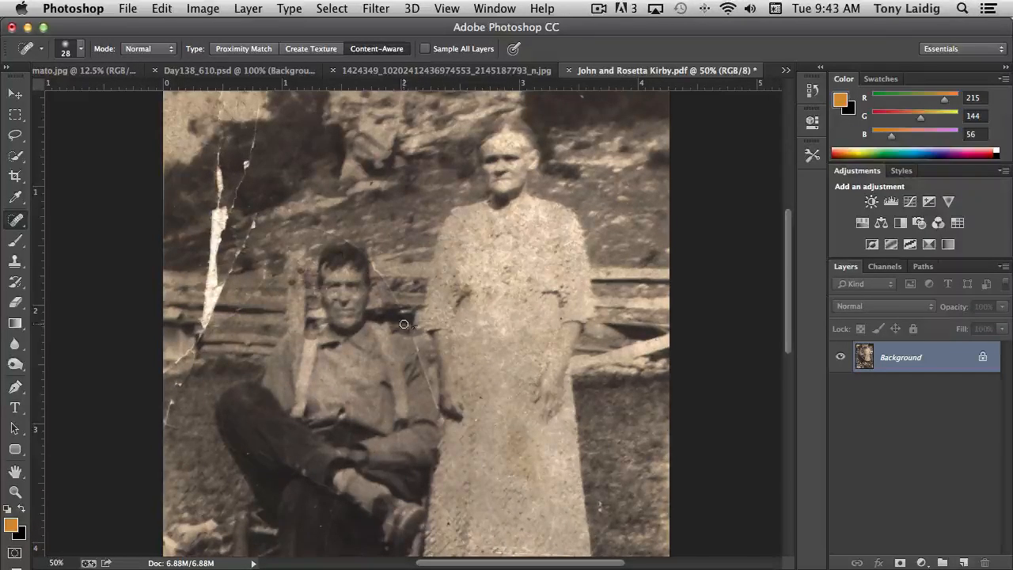
# - Heal the scratch running from the fence across the seated man's shoulder and upper arm beside the woman
pyautogui.moveTo(402, 314); pyautogui.dragTo(416, 348)
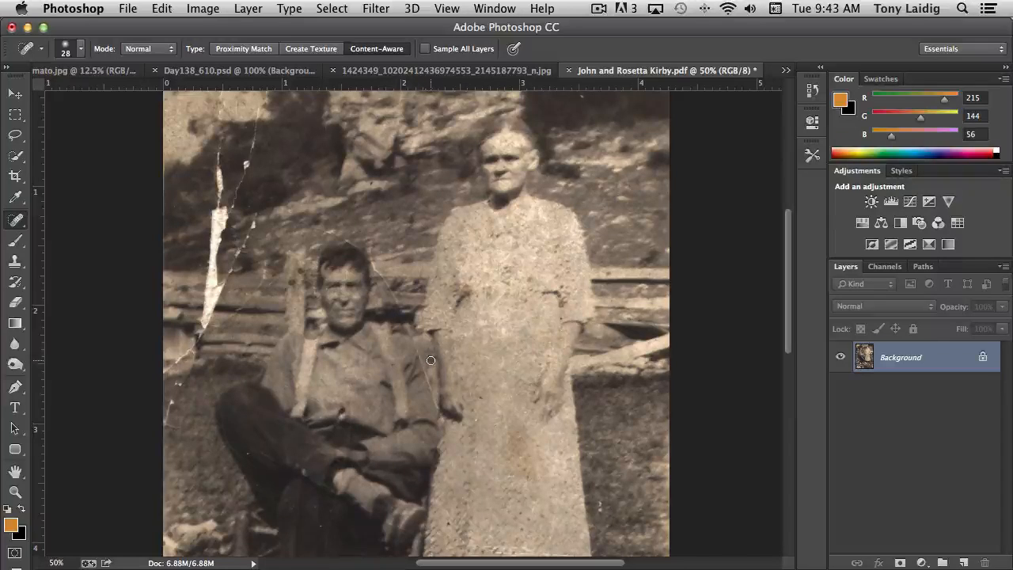
pyautogui.moveTo(429, 358); pyautogui.dragTo(437, 370)
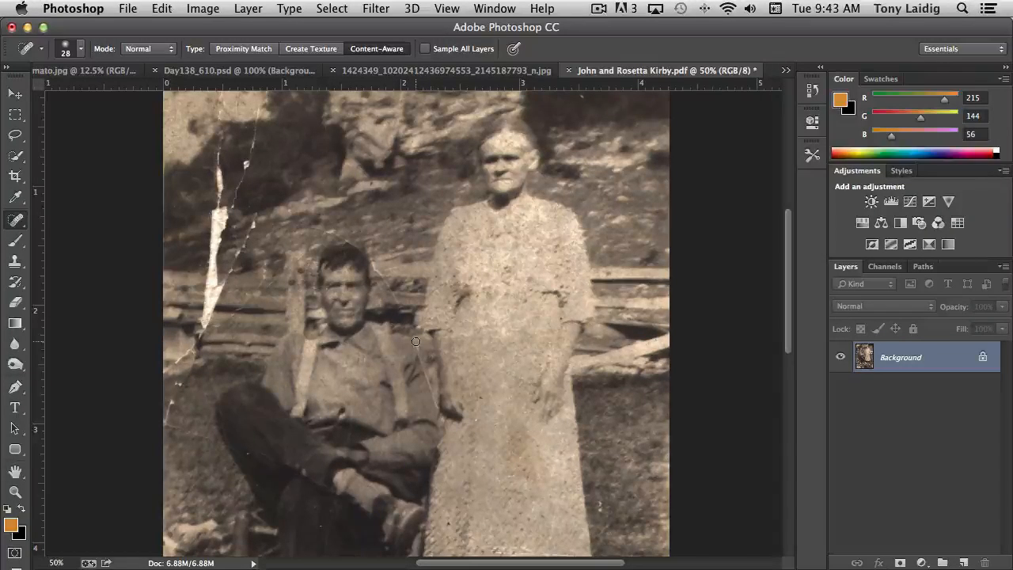
pyautogui.moveTo(413, 339); pyautogui.dragTo(425, 422)
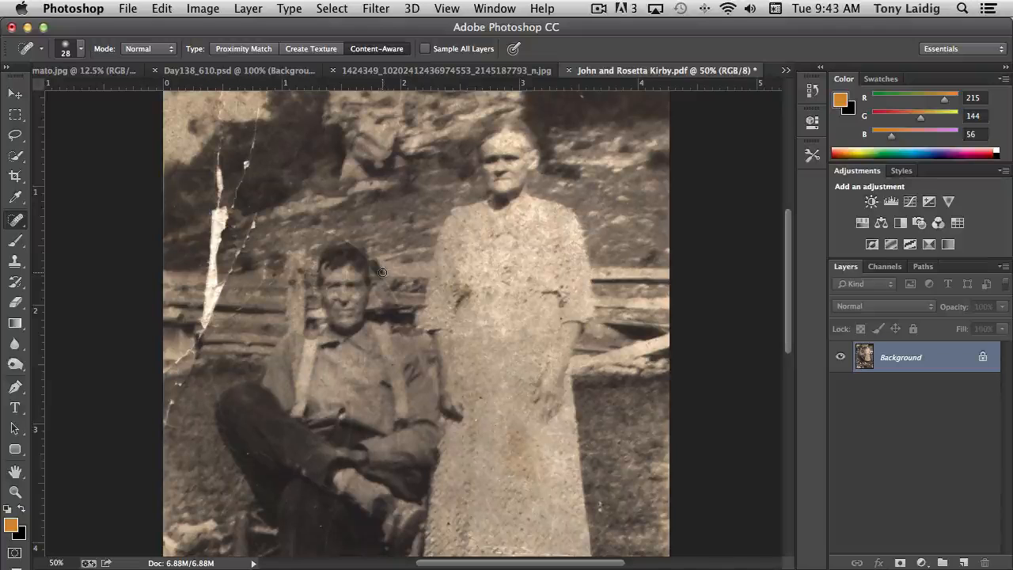
# - Reduce the Spot Healing Brush to 19 px and heal the dotted crack beside the large white tear
pyautogui.click(80, 48)
pyautogui.moveTo(49, 89); pyautogui.dragTo(38, 98)
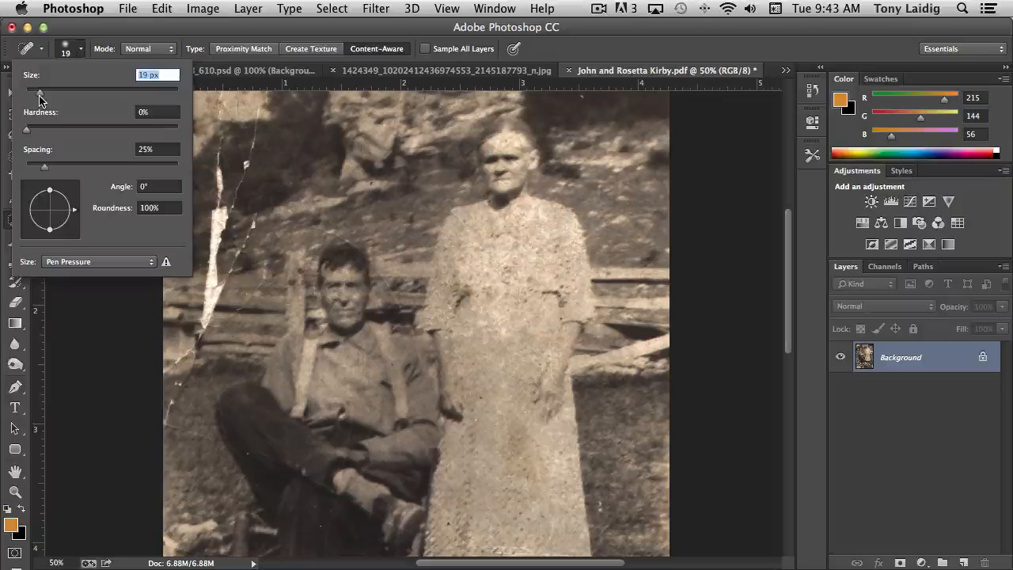
pyautogui.press('Return')
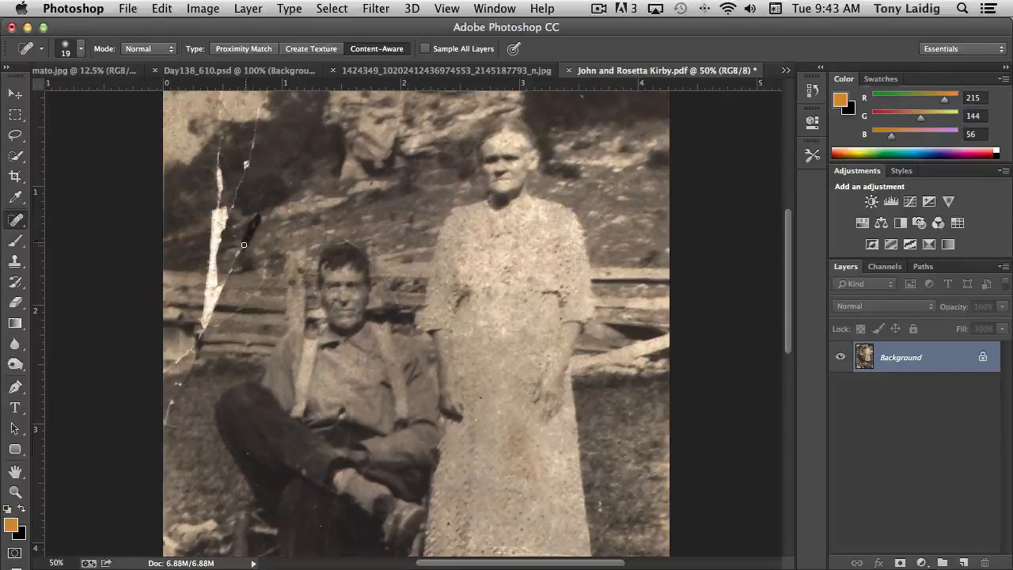
pyautogui.moveTo(231, 266); pyautogui.dragTo(230, 276)
pyautogui.click(242, 49)
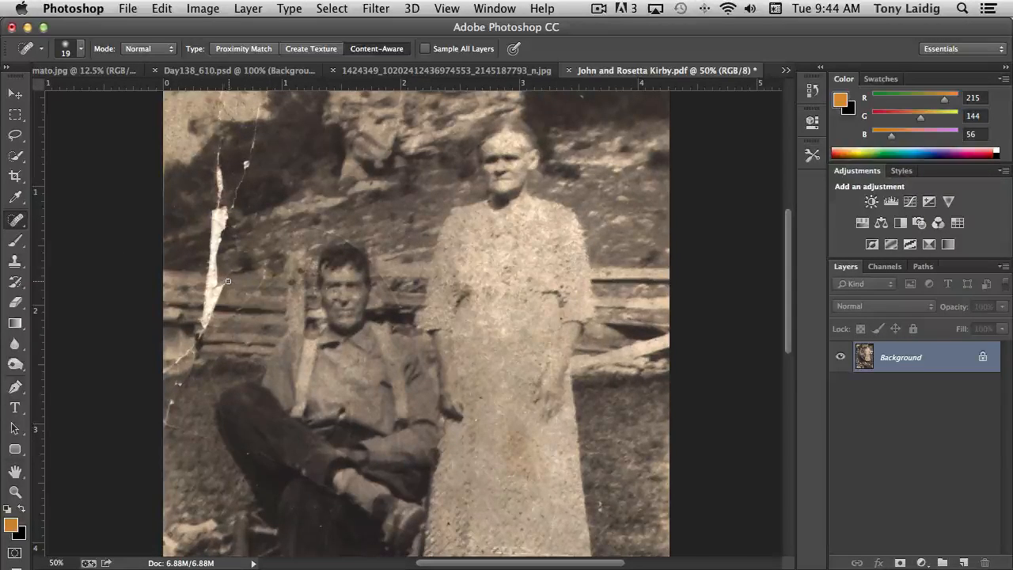
# - Heal the large white tear over the hillside and fence left of the seated man, working from its lower end and edges inward
pyautogui.moveTo(229, 277)
pyautogui.mouseDown()
pyautogui.moveTo(196, 283)
pyautogui.moveTo(229, 282)
pyautogui.moveTo(203, 287)
pyautogui.moveTo(225, 293)
pyautogui.moveTo(197, 289)
pyautogui.moveTo(208, 300)
pyautogui.moveTo(222, 297)
pyautogui.moveTo(199, 322)
pyautogui.moveTo(210, 303)
pyautogui.moveTo(202, 331)
pyautogui.moveTo(212, 324)
pyautogui.mouseUp()
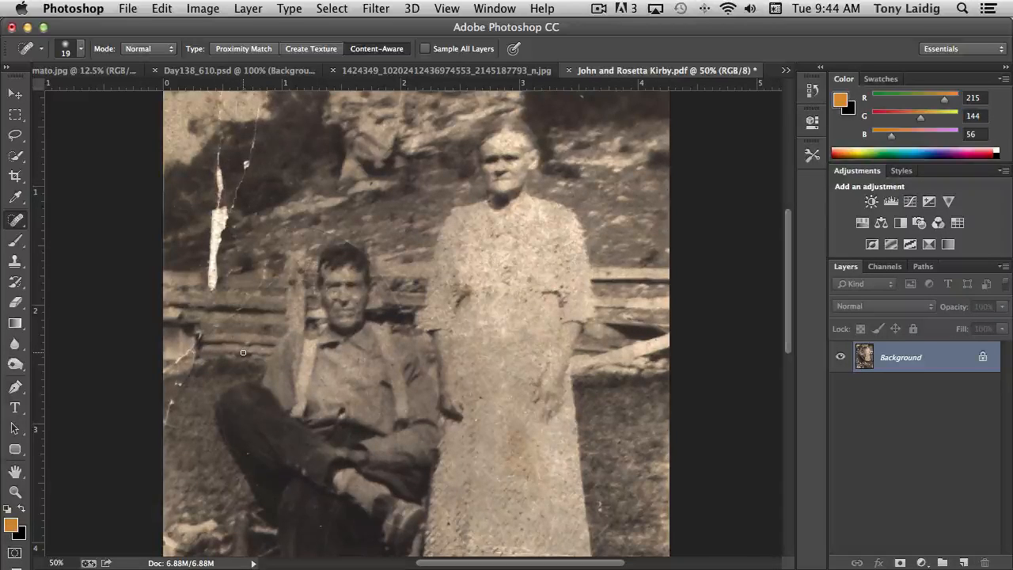
pyautogui.moveTo(219, 287); pyautogui.dragTo(208, 268)
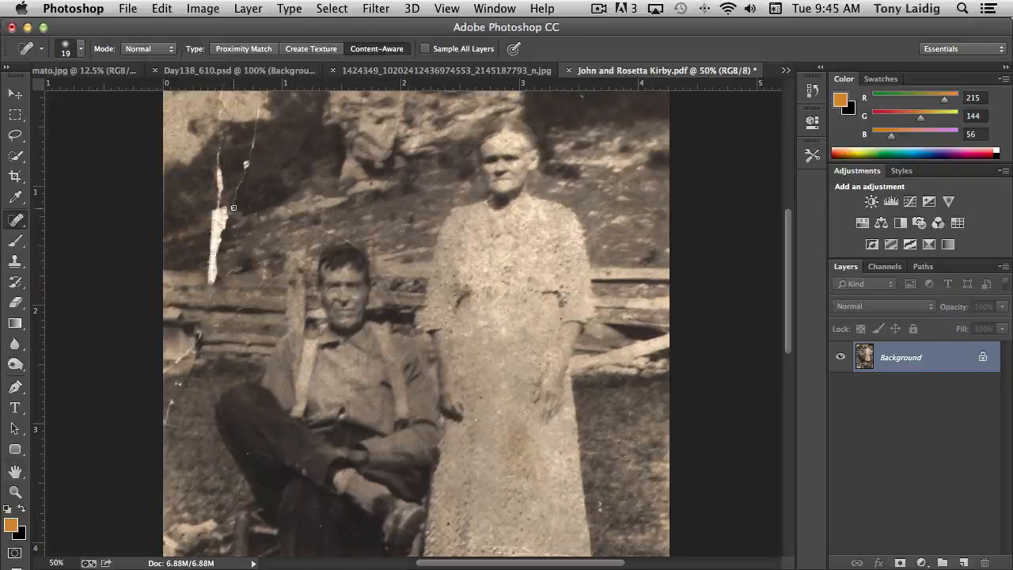
pyautogui.moveTo(233, 207)
pyautogui.mouseDown()
pyautogui.moveTo(208, 211)
pyautogui.moveTo(225, 206)
pyautogui.moveTo(211, 232)
pyautogui.moveTo(229, 224)
pyautogui.moveTo(204, 251)
pyautogui.moveTo(219, 271)
pyautogui.mouseUp()
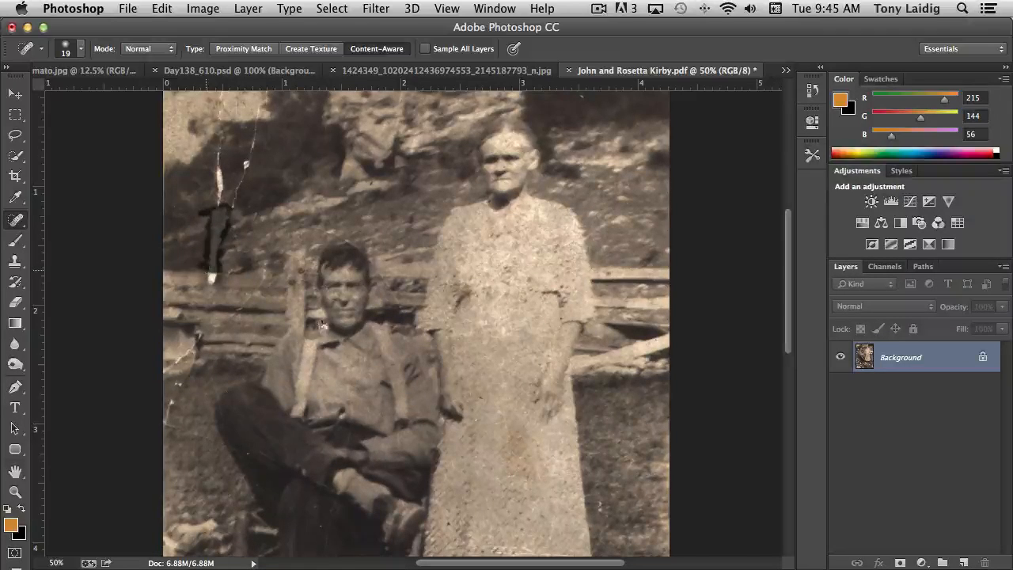
pyautogui.click(211, 229)
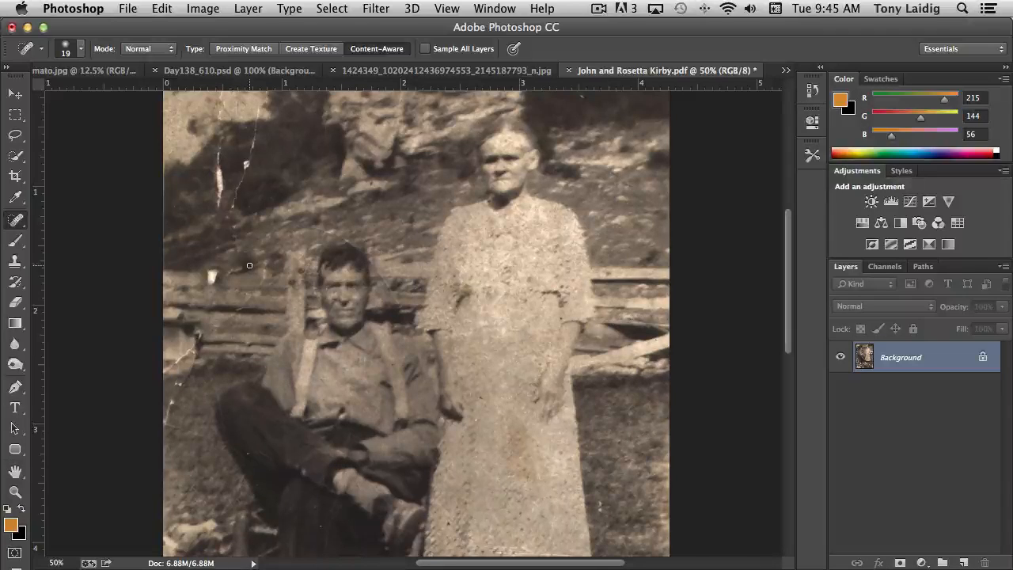
pyautogui.click(207, 277)
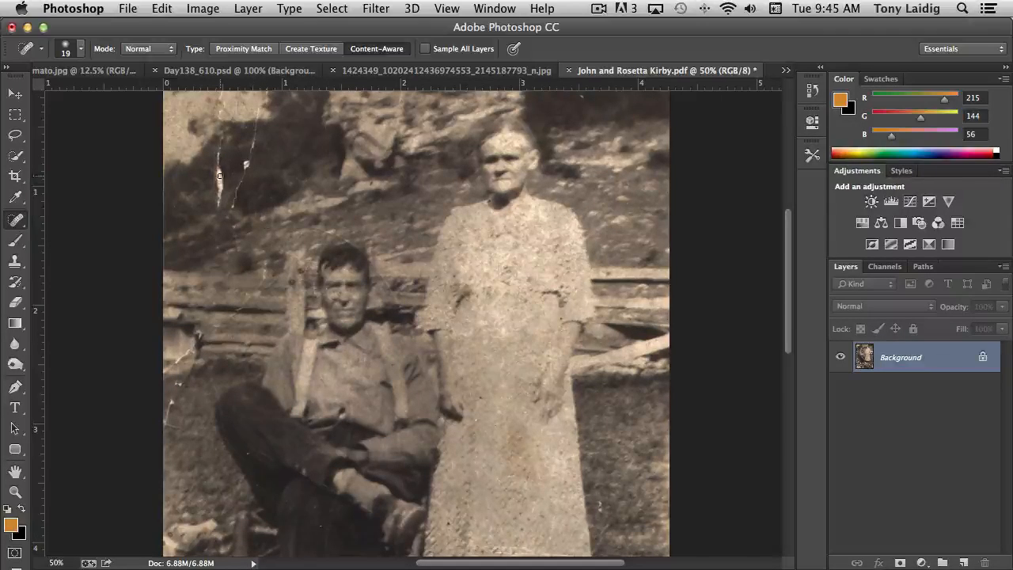
# - Heal the narrow white tear segment in the dark trees above the repaired area
pyautogui.moveTo(218, 150)
pyautogui.mouseDown()
pyautogui.moveTo(217, 204)
pyautogui.moveTo(220, 156)
pyautogui.mouseUp()
pyautogui.click(244, 300)
pyautogui.moveTo(216, 207); pyautogui.dragTo(216, 214)
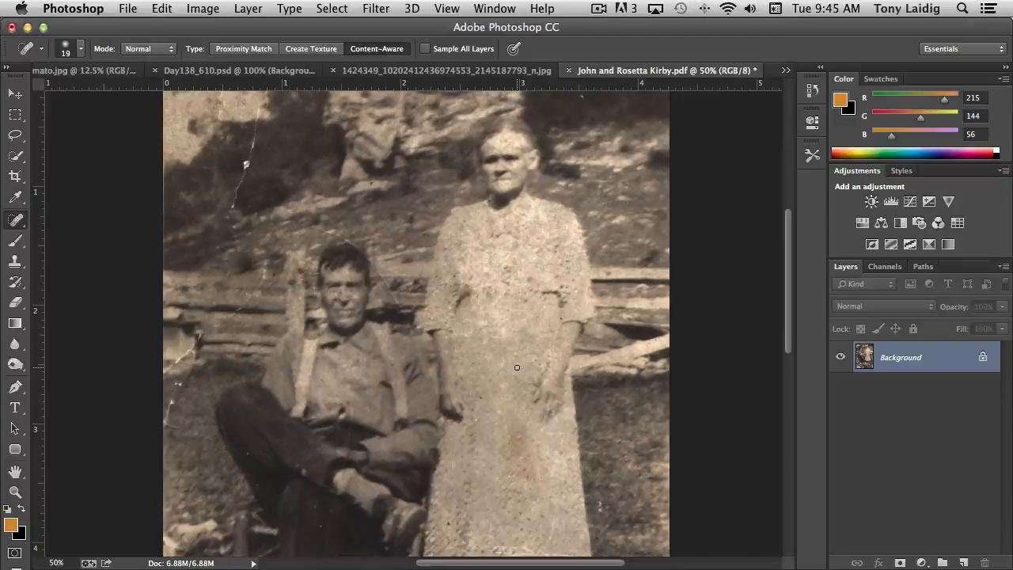
# - Use the Healing Brush at 31 px with sampled texture to cover the remaining thin crack and white speck in the dark trees
pyautogui.click(16, 222)
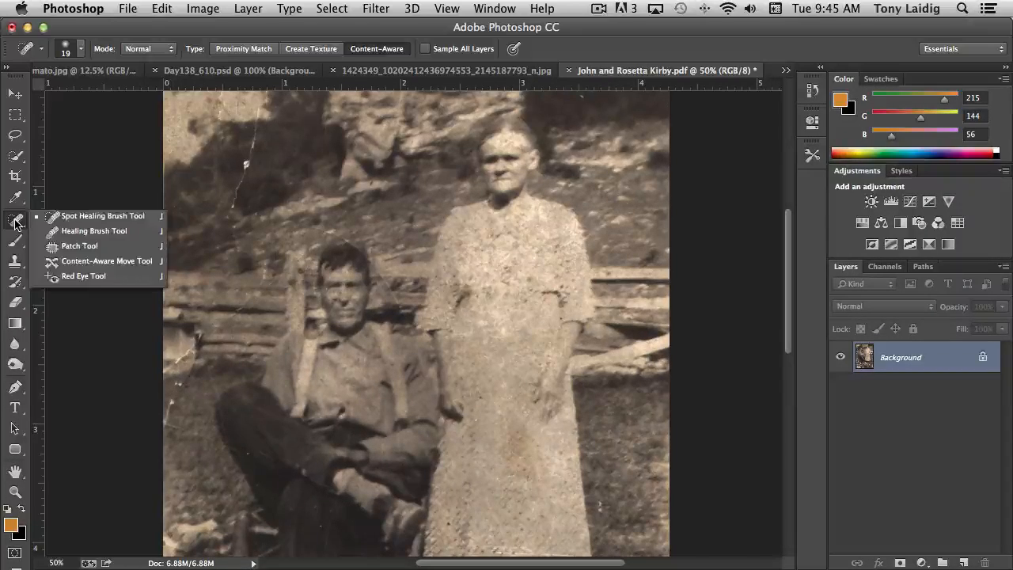
pyautogui.click(94, 231)
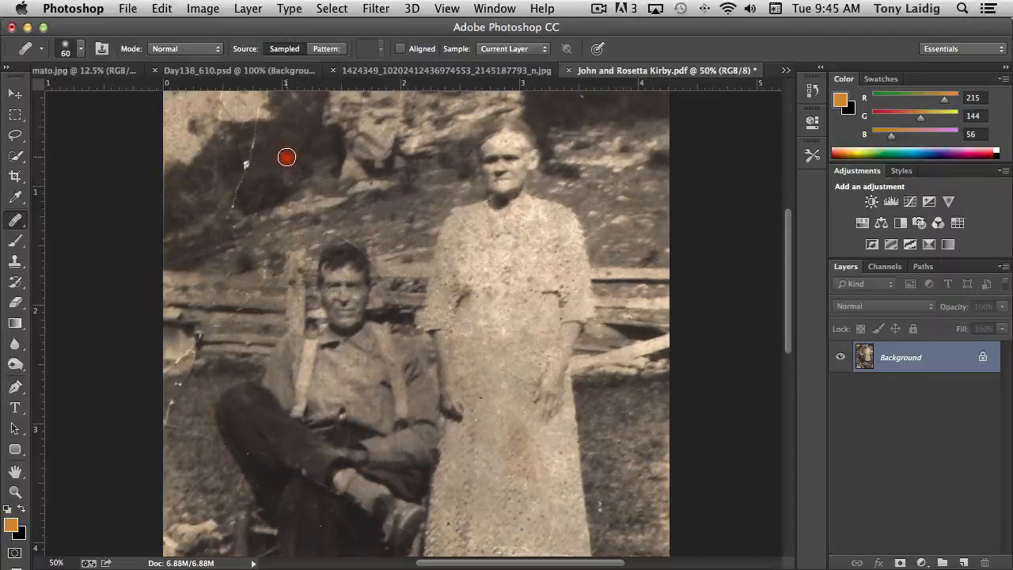
pyautogui.click(80, 49)
pyautogui.moveTo(70, 95); pyautogui.dragTo(49, 96)
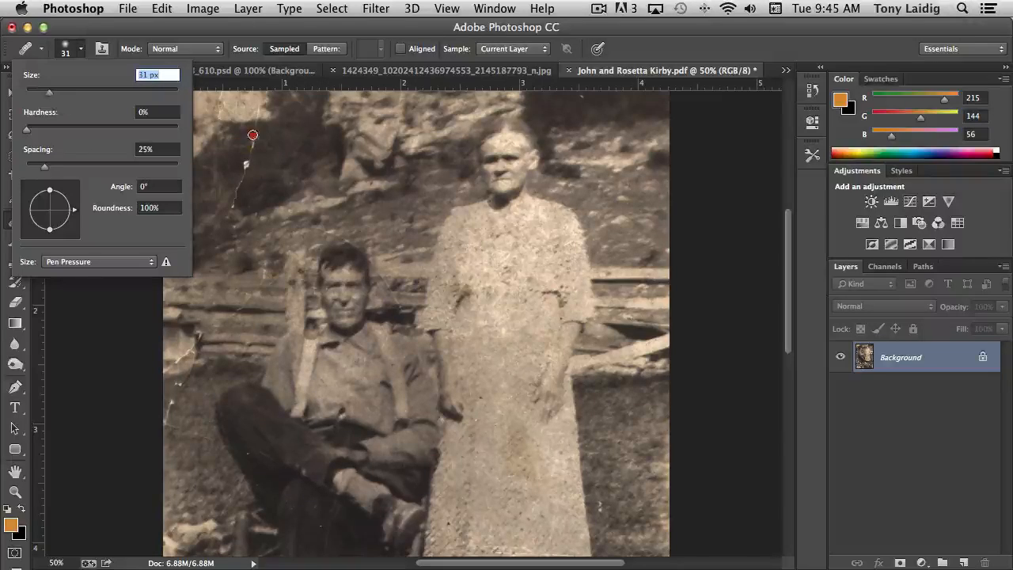
pyautogui.moveTo(257, 128)
pyautogui.mouseDown()
pyautogui.moveTo(235, 201)
pyautogui.moveTo(204, 216)
pyautogui.moveTo(279, 167)
pyautogui.moveTo(264, 224)
pyautogui.moveTo(282, 227)
pyautogui.moveTo(250, 183)
pyautogui.mouseUp()
pyautogui.click(264, 224)
pyautogui.click(262, 224)
pyautogui.click(280, 226)
pyautogui.click(246, 177)
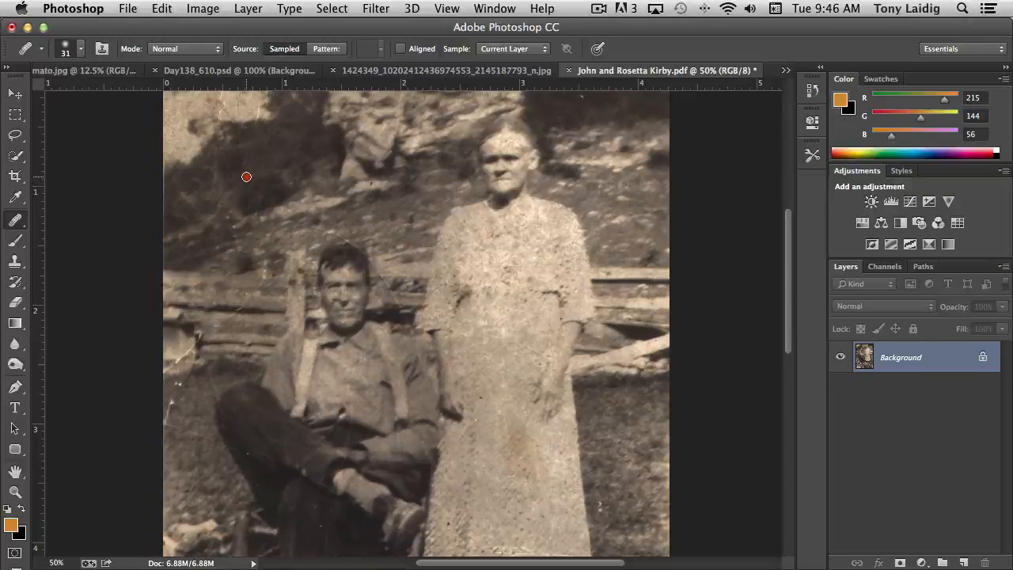
# - Touch up leftover crack traces where the dark trees meet the slope, sampling nearby texture with the Healing Brush
pyautogui.click(272, 190)
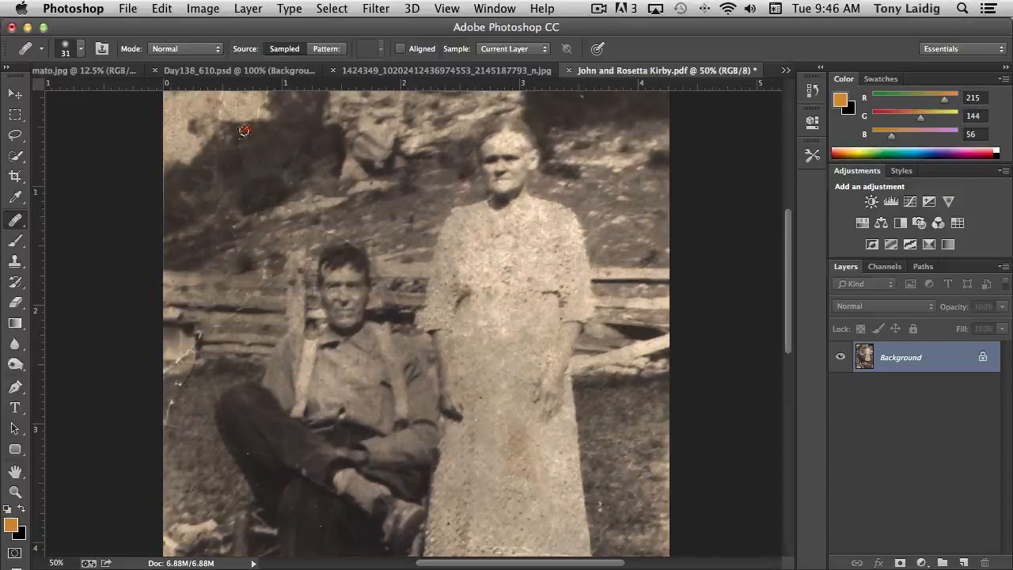
pyautogui.click(260, 217)
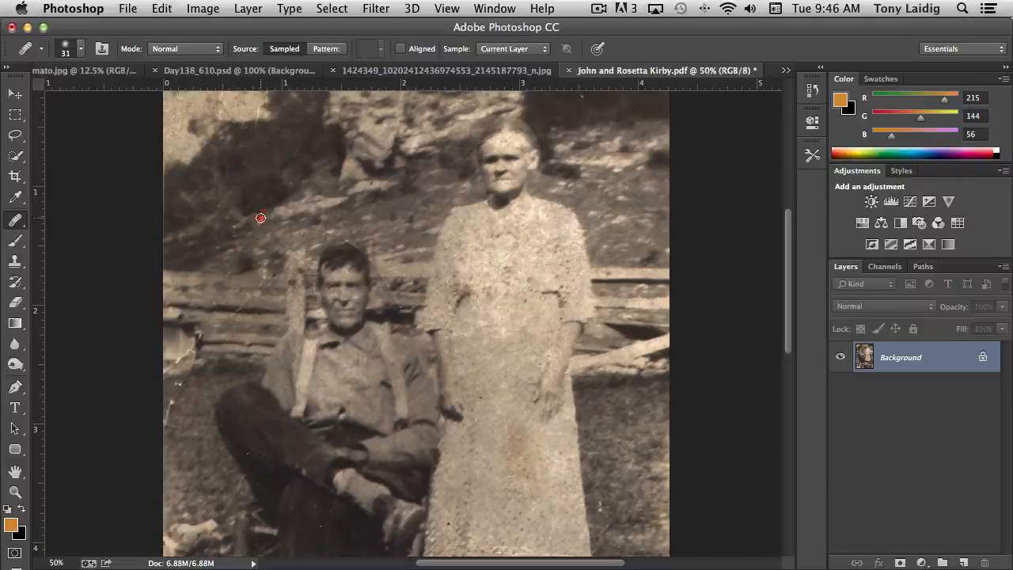
pyautogui.moveTo(242, 207); pyautogui.dragTo(235, 220)
pyautogui.moveTo(251, 181); pyautogui.dragTo(255, 213)
pyautogui.click(276, 168)
pyautogui.click(259, 282)
pyautogui.click(260, 187)
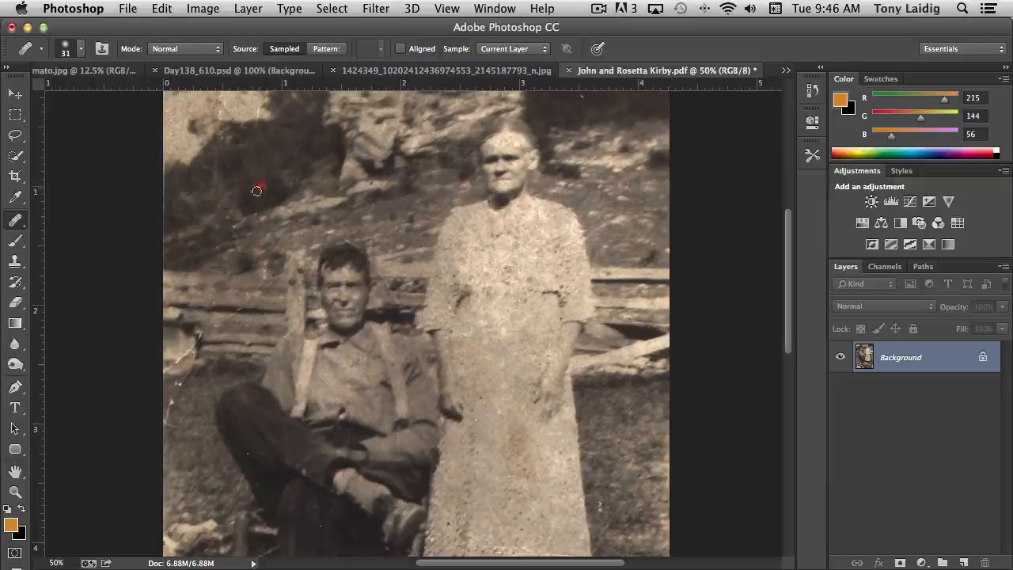
# - Resample and retouch blemishes across the hillside above and to the left of the seated man's head
pyautogui.click(261, 219)
pyautogui.click(278, 231)
pyautogui.click(280, 238)
pyautogui.click(292, 168)
pyautogui.click(291, 190)
pyautogui.click(247, 178)
pyautogui.click(245, 220)
pyautogui.click(307, 219)
pyautogui.click(300, 240)
# - Retouch spots around the seated man's collar and jaw and on the hillside above him with the Healing Brush
pyautogui.click(378, 332)
pyautogui.click(388, 344)
pyautogui.click(359, 329)
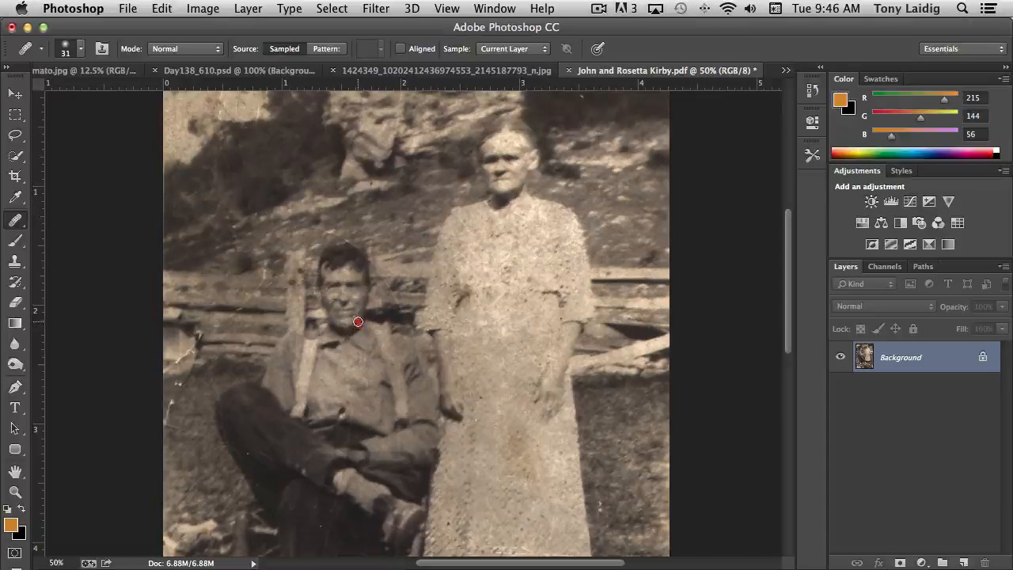
pyautogui.click(387, 206)
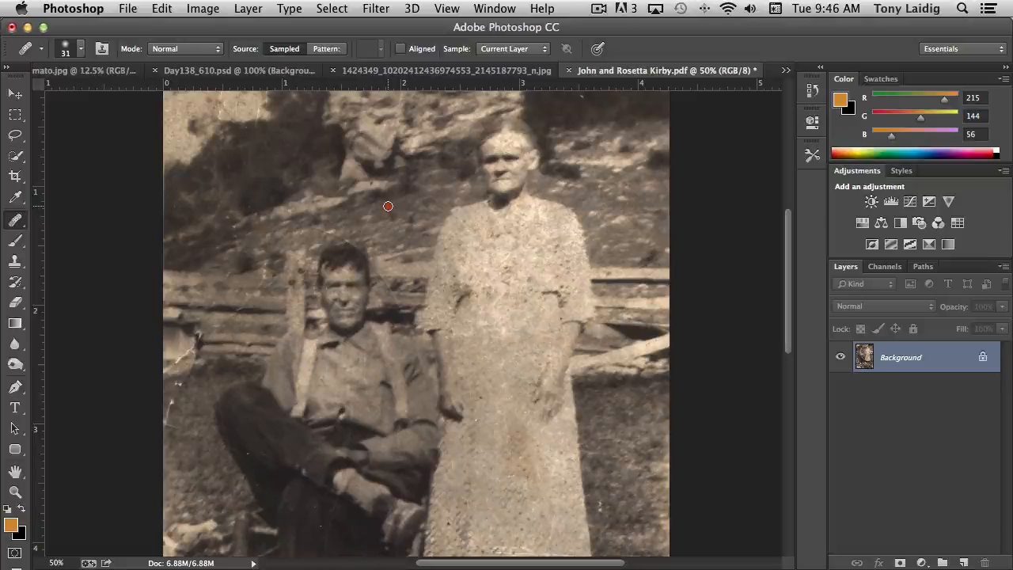
pyautogui.click(247, 234)
pyautogui.click(9, 225)
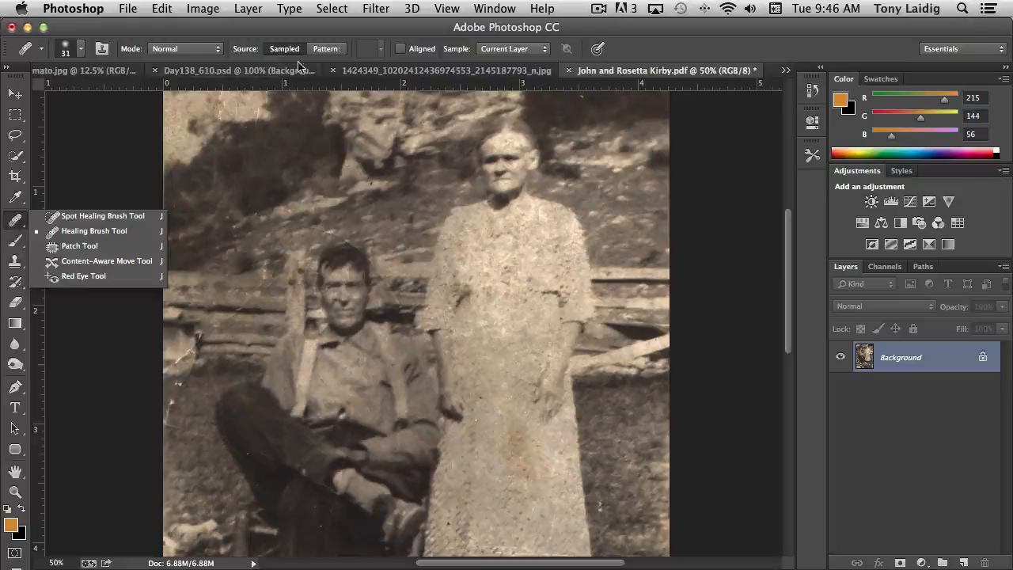
pyautogui.click(94, 232)
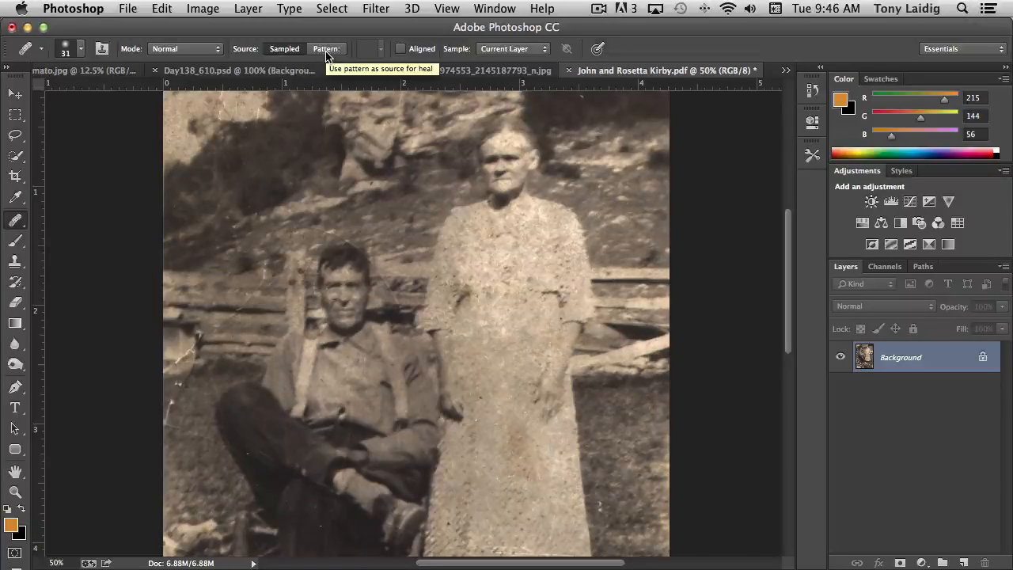
# - In Green_Tomato.jpg, patch the white blemishes on the pale lower-left tomato with clean skin from the same tomato, then deselect
pyautogui.click(23, 221)
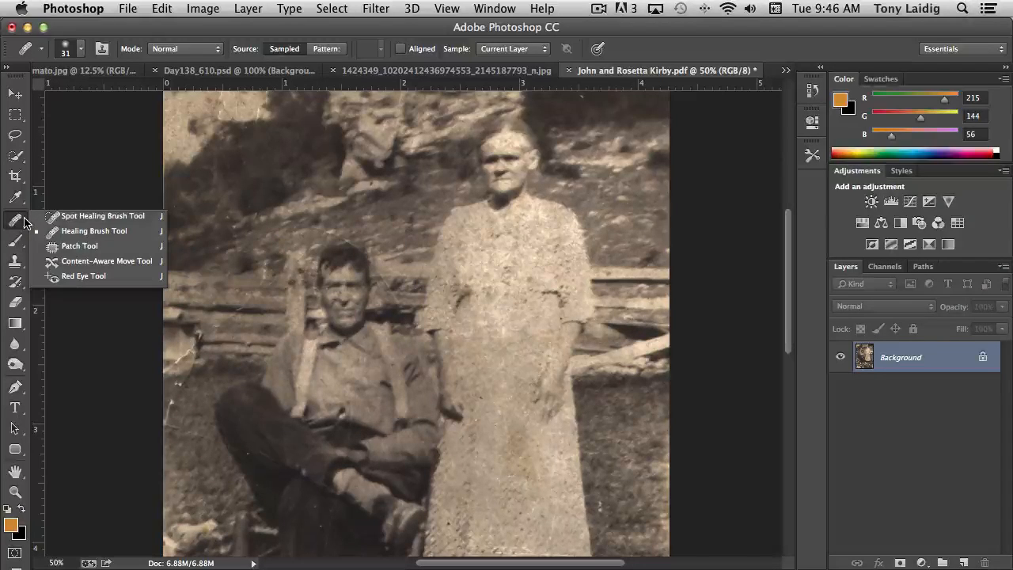
pyautogui.click(75, 246)
pyautogui.scroll(1, 79, 253)
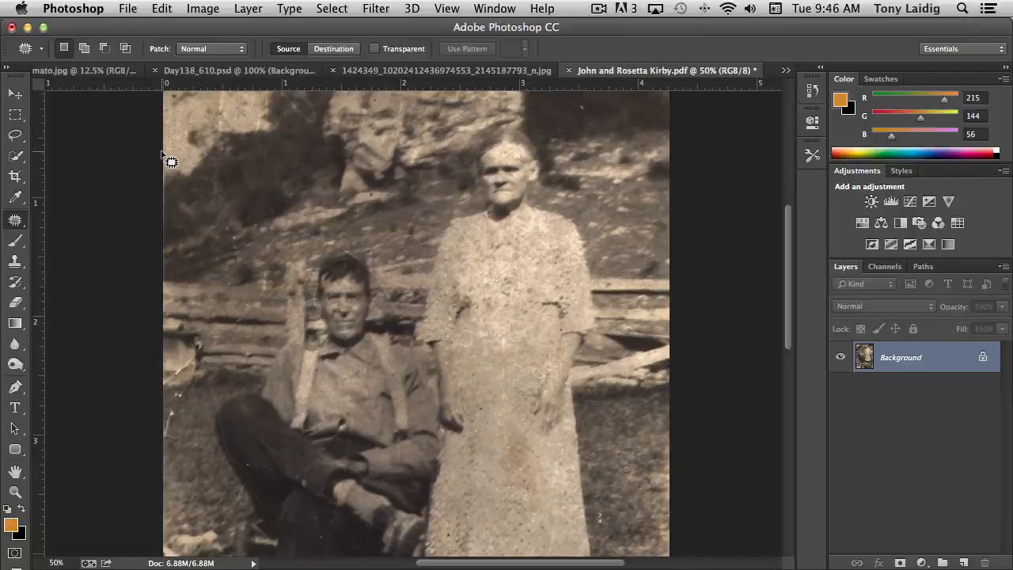
pyautogui.click(98, 71)
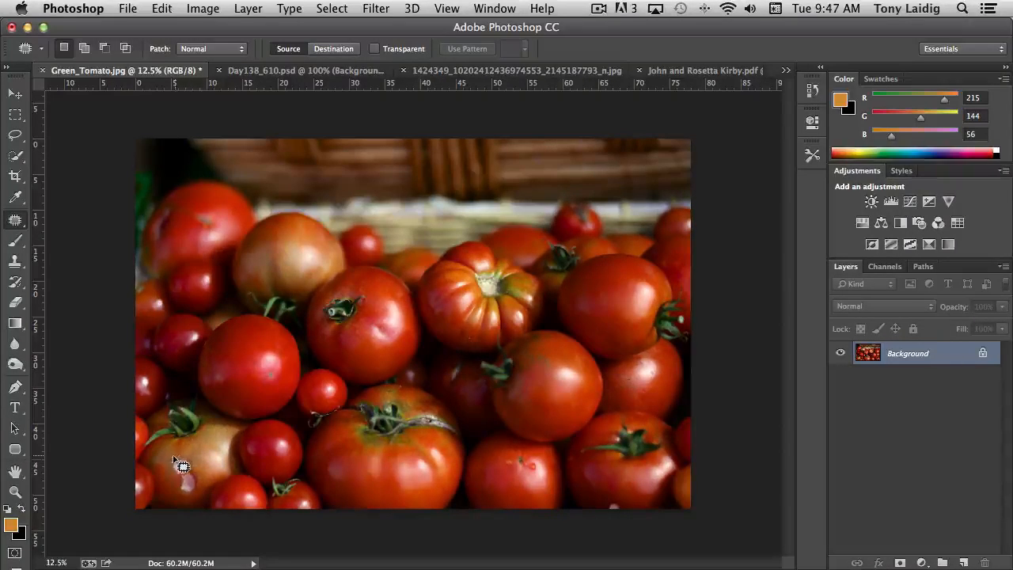
pyautogui.moveTo(173, 457)
pyautogui.mouseDown()
pyautogui.moveTo(182, 500)
pyautogui.moveTo(199, 495)
pyautogui.mouseUp()
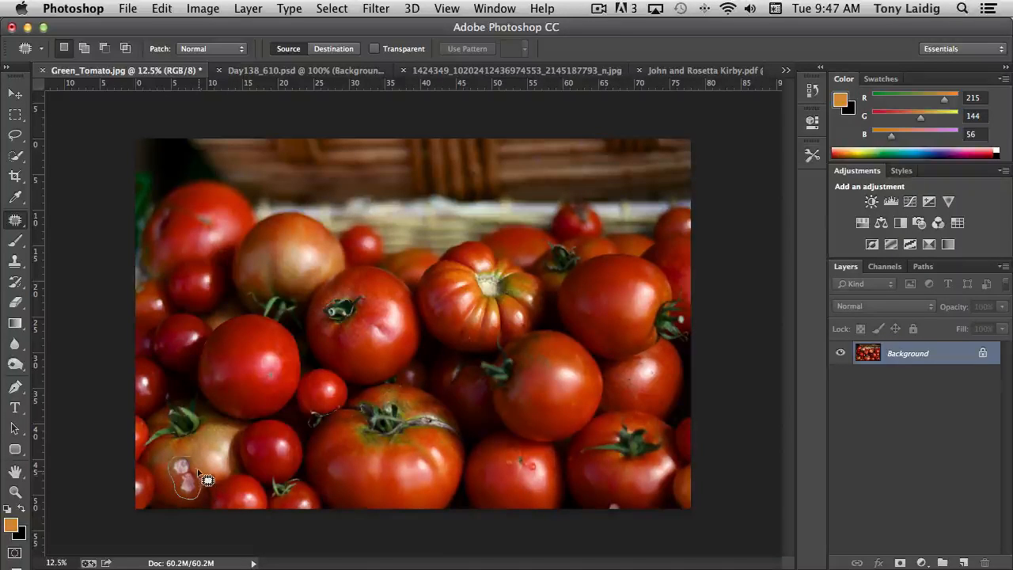
pyautogui.moveTo(198, 469); pyautogui.dragTo(198, 468)
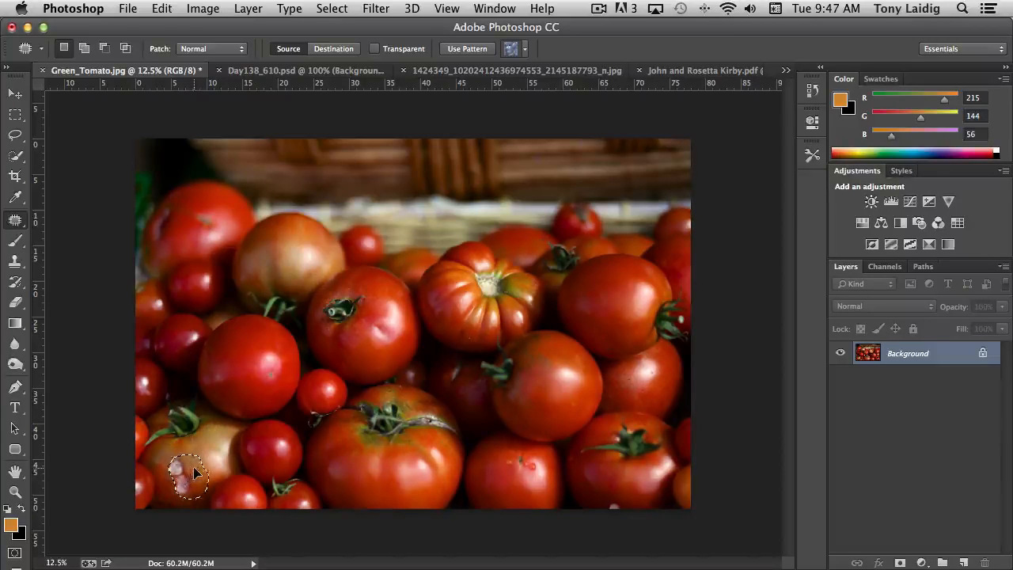
pyautogui.moveTo(191, 475); pyautogui.dragTo(211, 460)
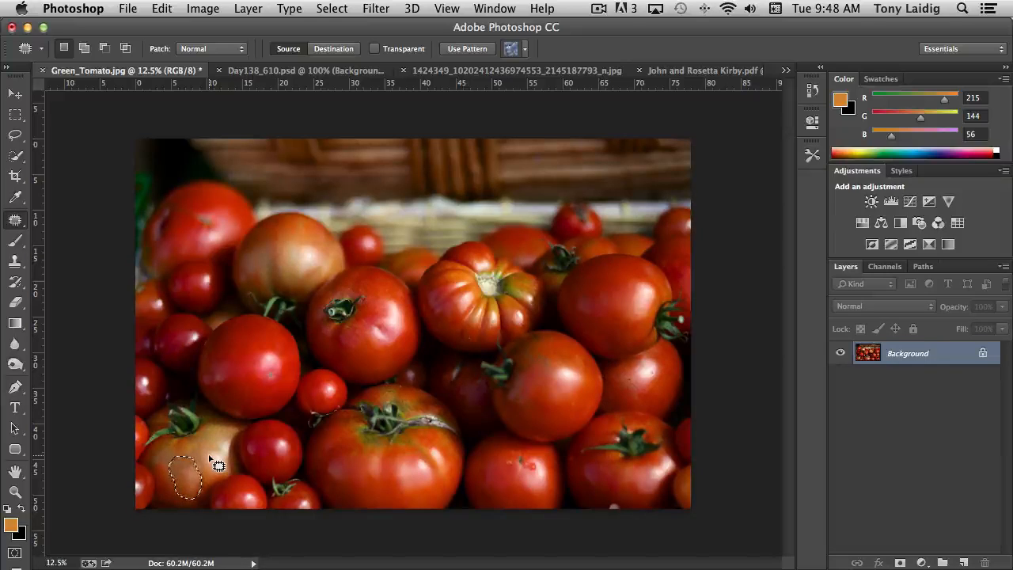
pyautogui.click(218, 465)
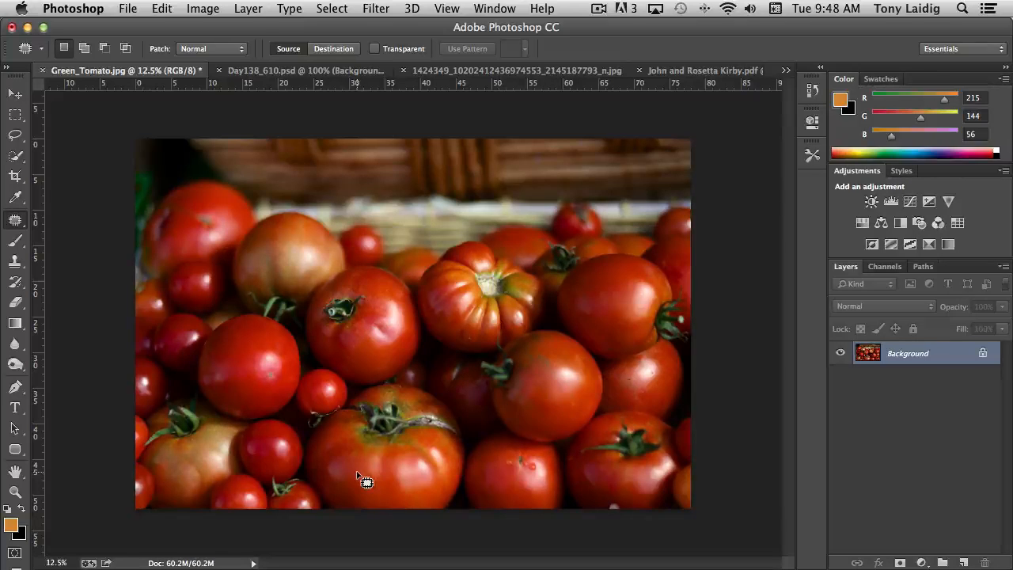
pyautogui.click(16, 220)
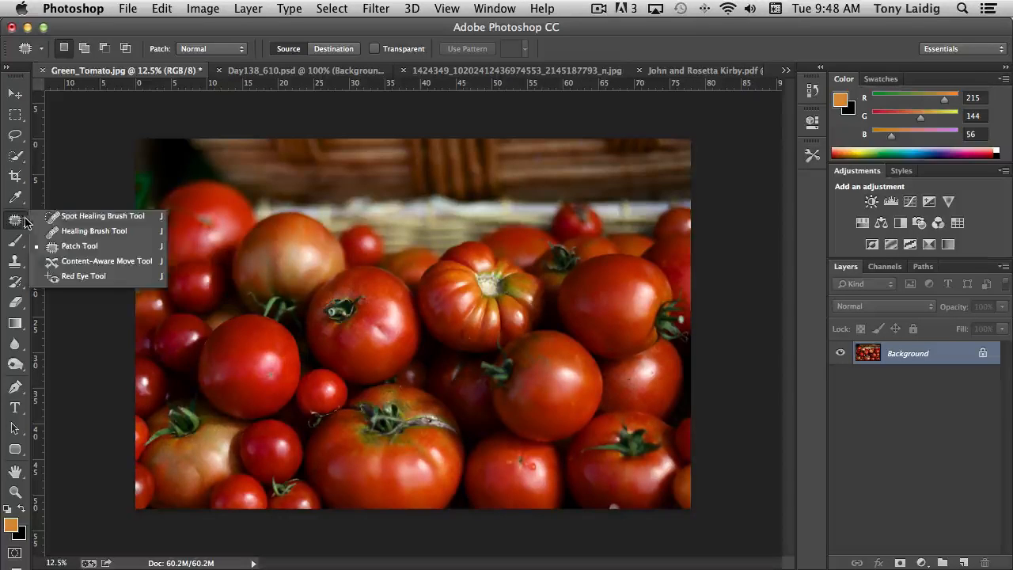
pyautogui.click(87, 219)
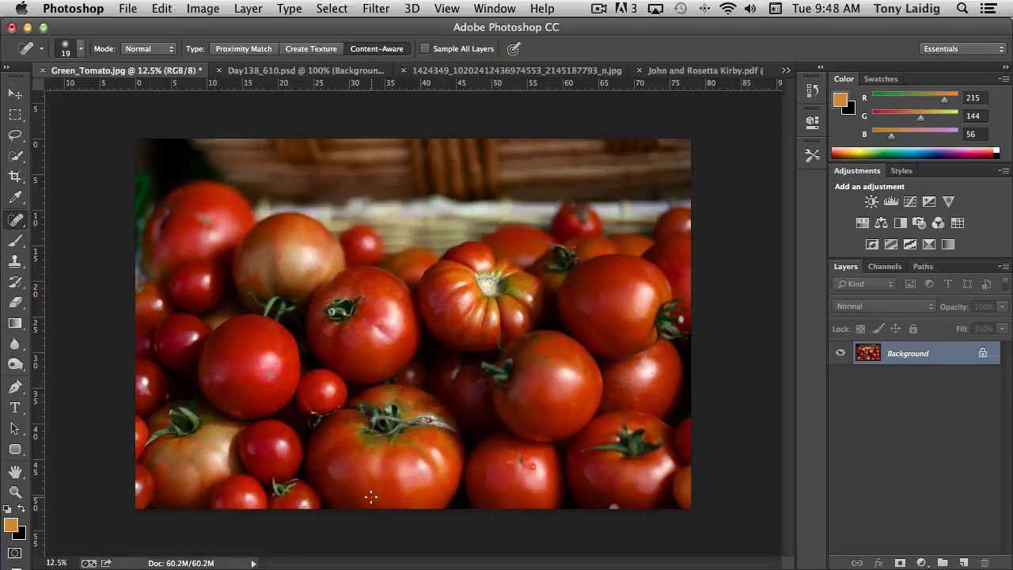
pyautogui.click(22, 227)
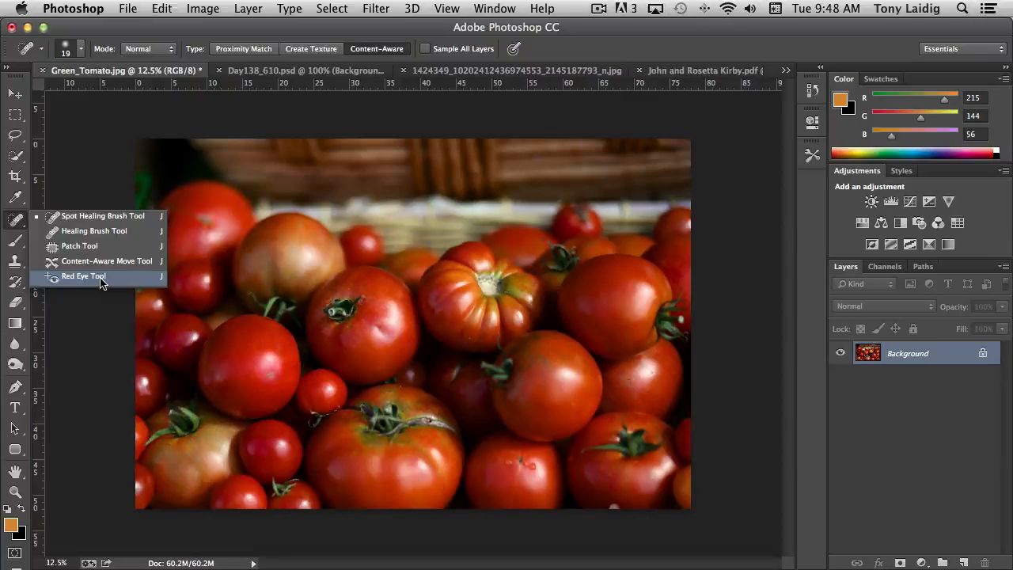
pyautogui.click(14, 223)
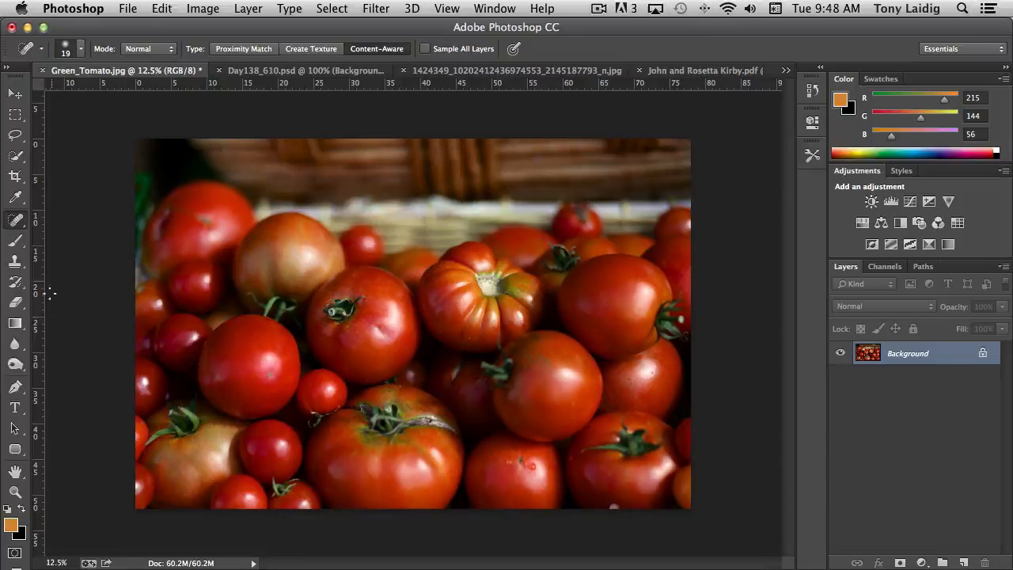
# - Use the Clone Stamp at 47 px to paint sampled skin across the large red tomato near the photo's upper-left corner
pyautogui.click(16, 265)
pyautogui.click(16, 265)
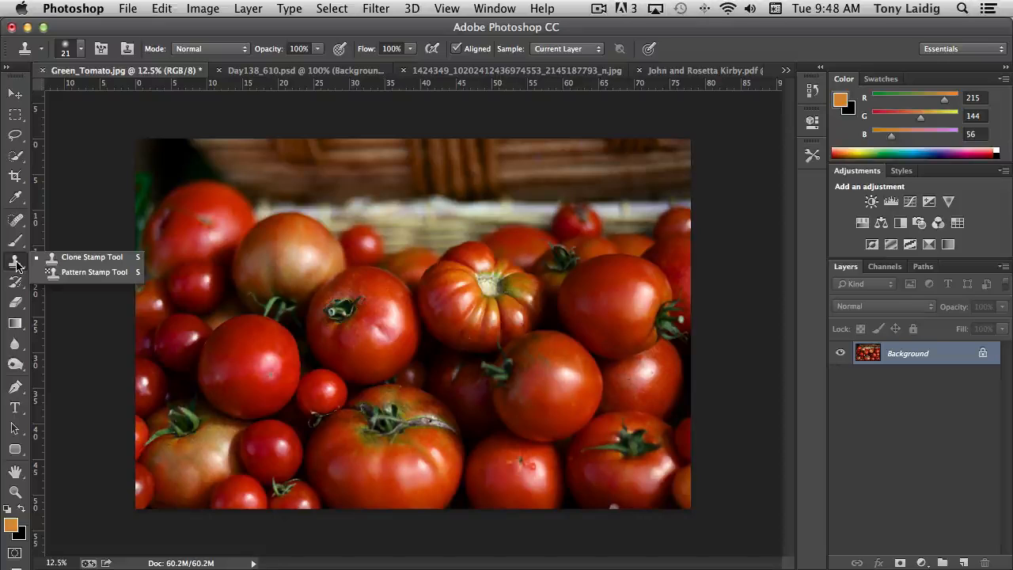
pyautogui.click(98, 258)
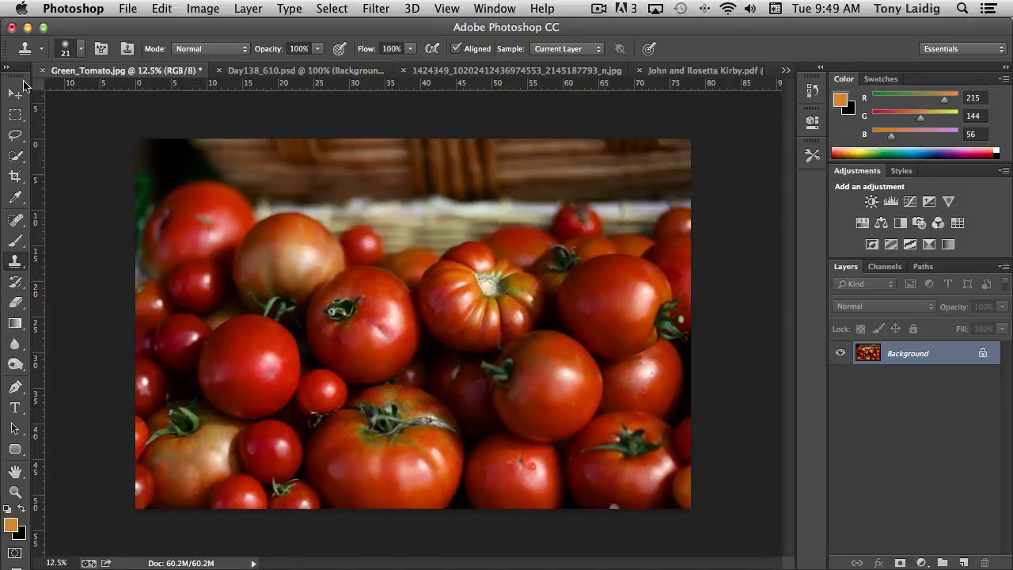
pyautogui.click(76, 49)
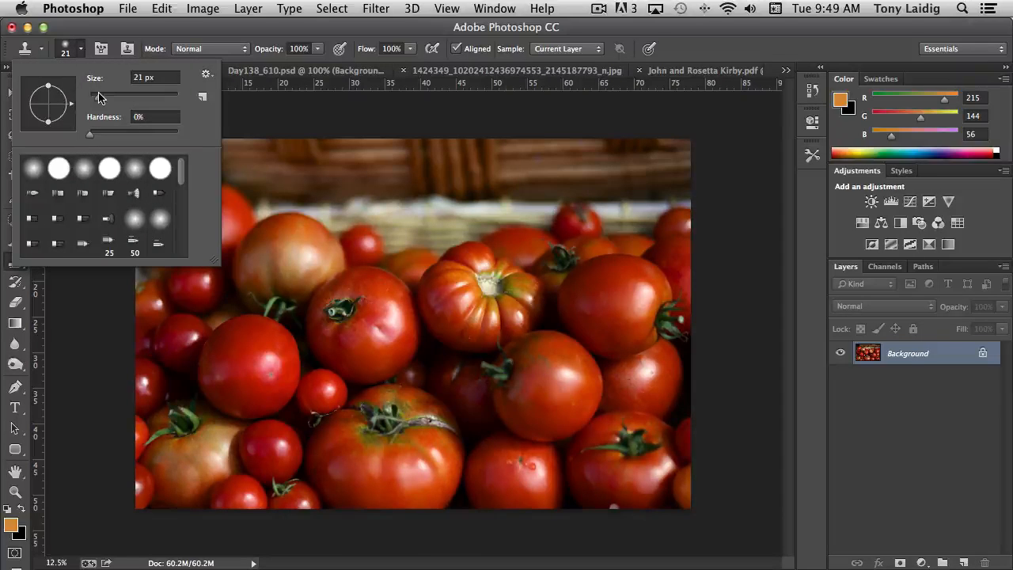
pyautogui.moveTo(98, 96); pyautogui.dragTo(111, 97)
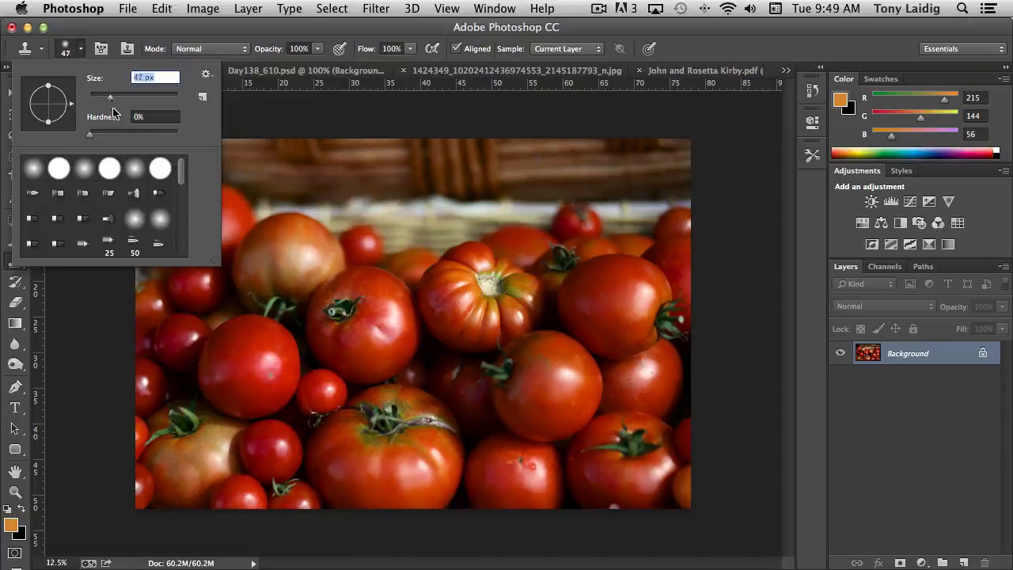
pyautogui.click(69, 43)
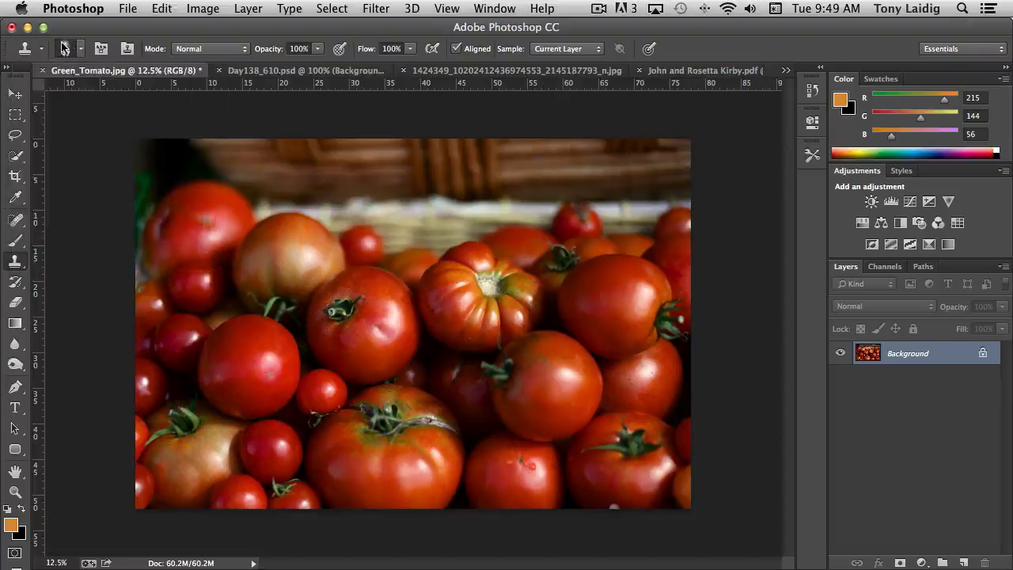
pyautogui.keyDown('alt'); pyautogui.click(182, 197); pyautogui.keyUp('alt')
pyautogui.moveTo(176, 208)
pyautogui.mouseDown()
pyautogui.moveTo(207, 212)
pyautogui.moveTo(207, 224)
pyautogui.moveTo(208, 208)
pyautogui.mouseUp()
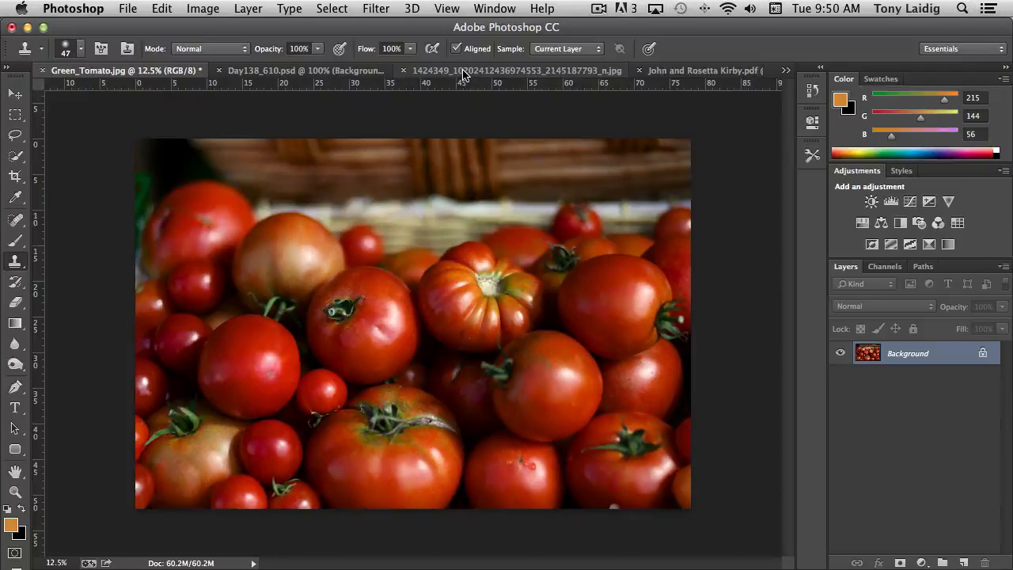
# - In the deer photo, outline the deer with the Content-Aware Move tool, shift it slightly right and down, and deselect
pyautogui.click(696, 74)
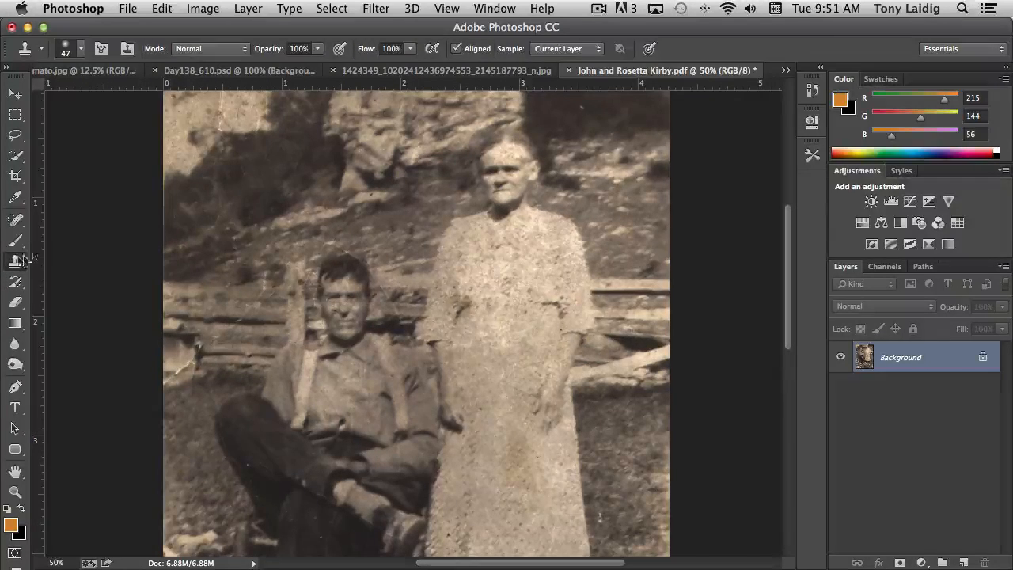
pyautogui.click(16, 221)
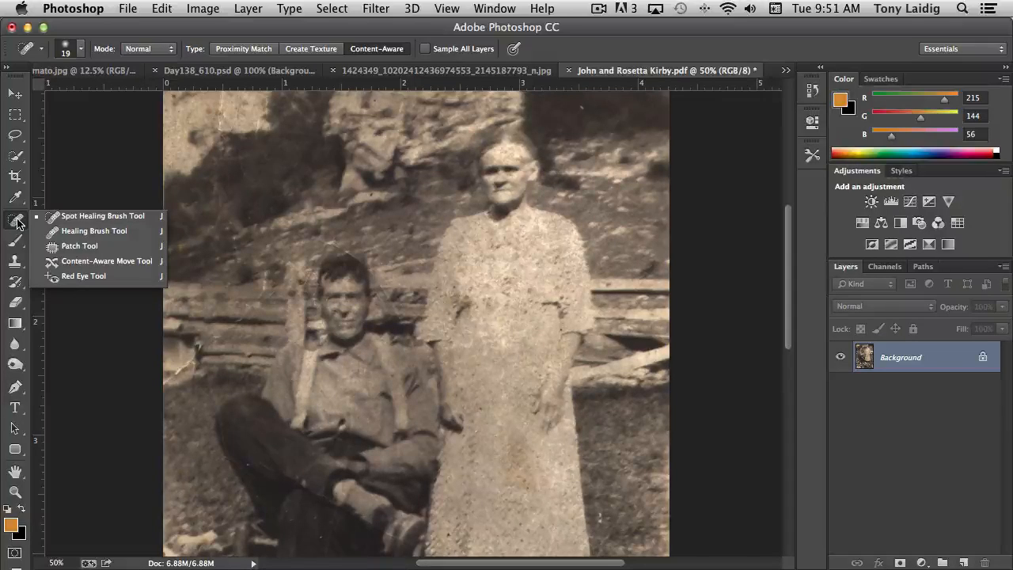
pyautogui.click(109, 263)
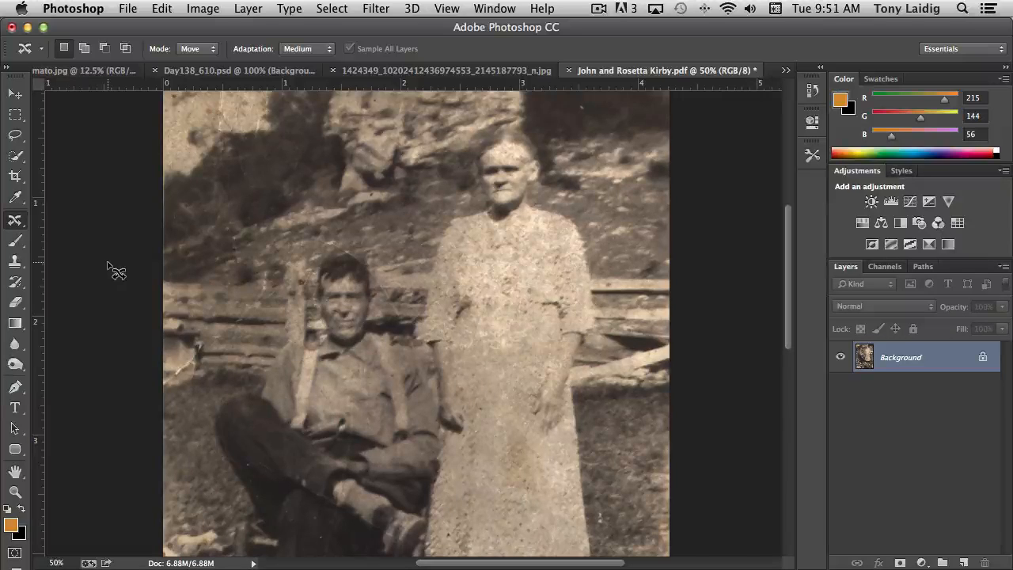
pyautogui.click(500, 72)
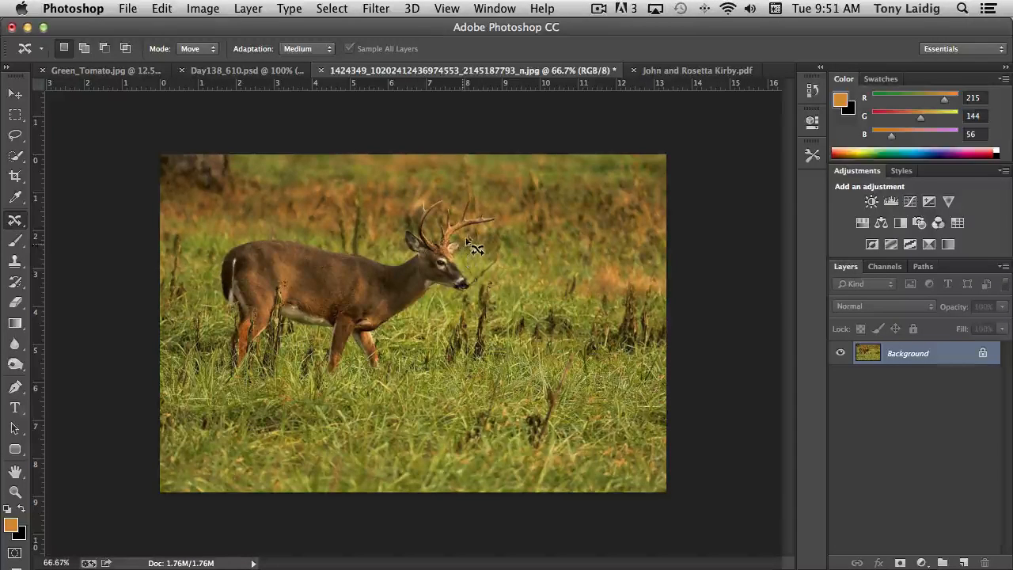
pyautogui.moveTo(497, 235)
pyautogui.mouseDown()
pyautogui.moveTo(511, 229)
pyautogui.moveTo(474, 201)
pyautogui.moveTo(440, 202)
pyautogui.moveTo(399, 224)
pyautogui.moveTo(390, 247)
pyautogui.moveTo(241, 246)
pyautogui.moveTo(219, 281)
pyautogui.moveTo(232, 315)
pyautogui.moveTo(231, 389)
pyautogui.moveTo(361, 387)
pyautogui.moveTo(412, 373)
pyautogui.moveTo(430, 334)
pyautogui.moveTo(486, 291)
pyautogui.mouseUp()
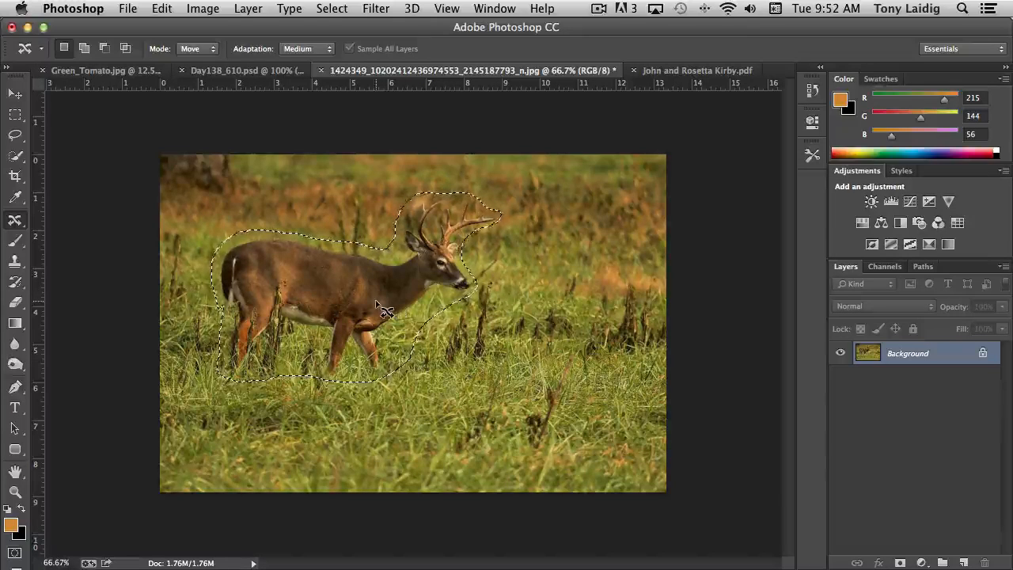
pyautogui.moveTo(376, 301); pyautogui.dragTo(422, 314)
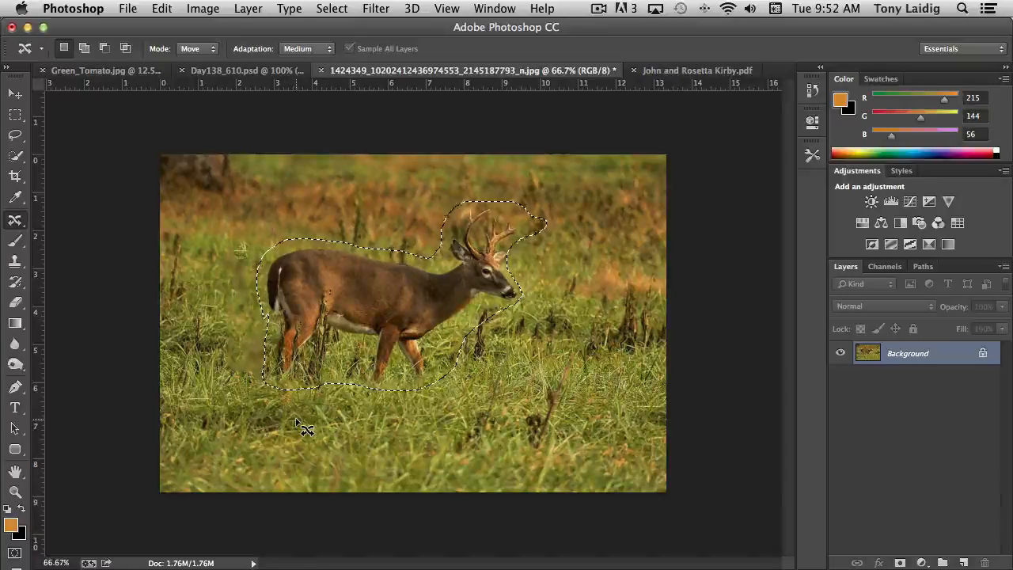
pyautogui.press('super+d')
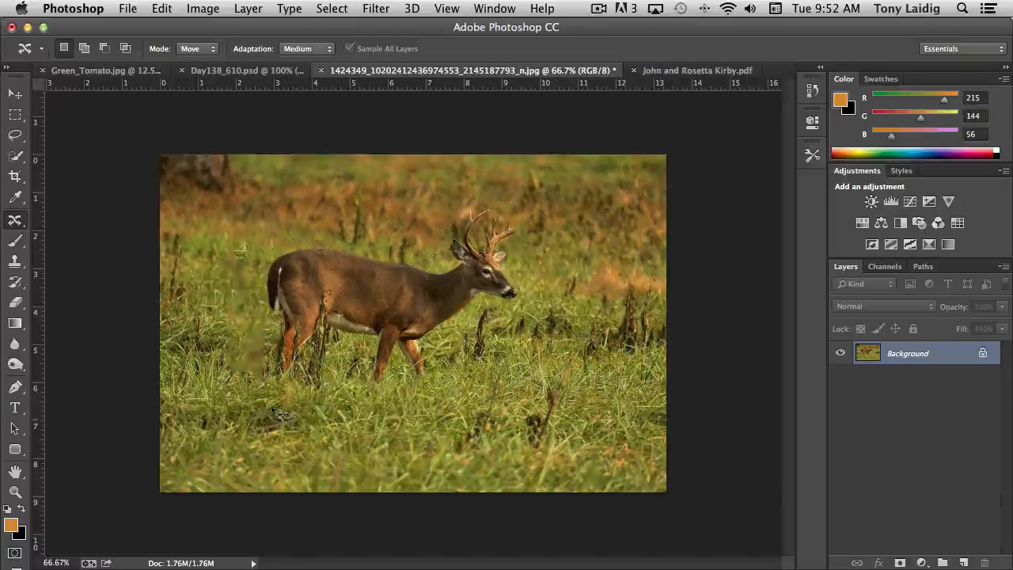
# - Patch the smeared strip behind the deer's rump with the grass just to its left, then deselect
pyautogui.click(14, 220)
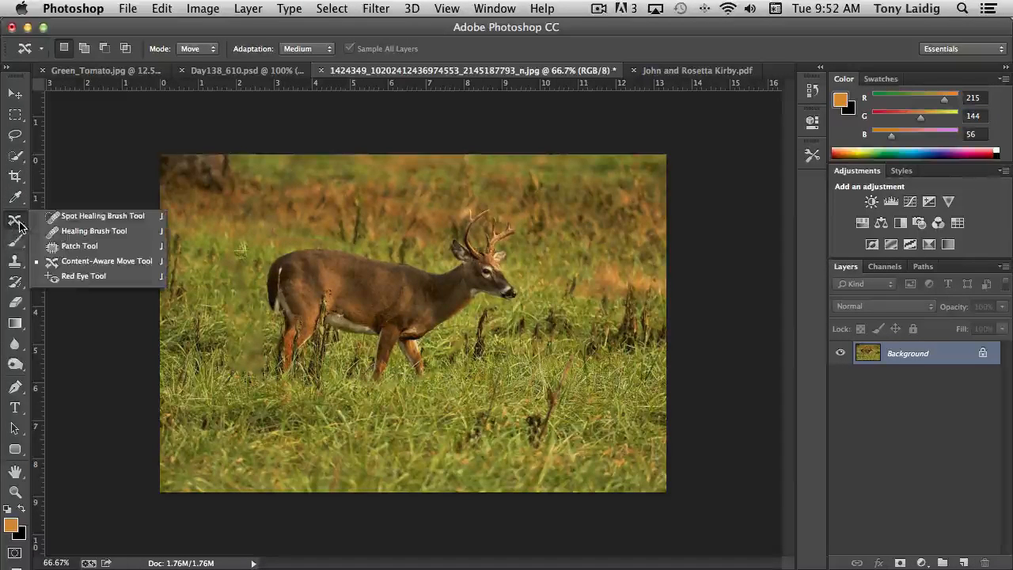
pyautogui.click(80, 221)
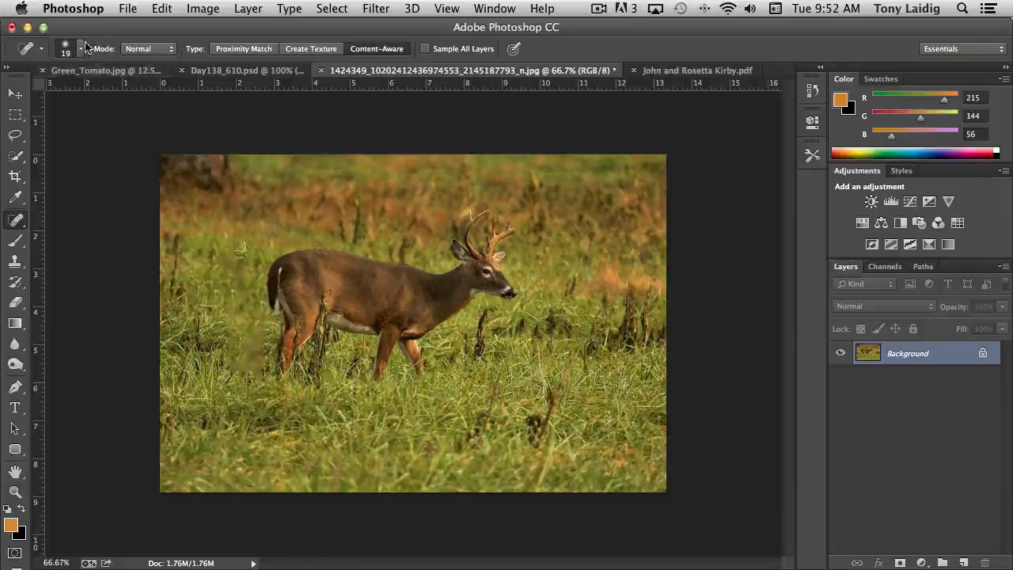
pyautogui.click(14, 220)
pyautogui.click(79, 246)
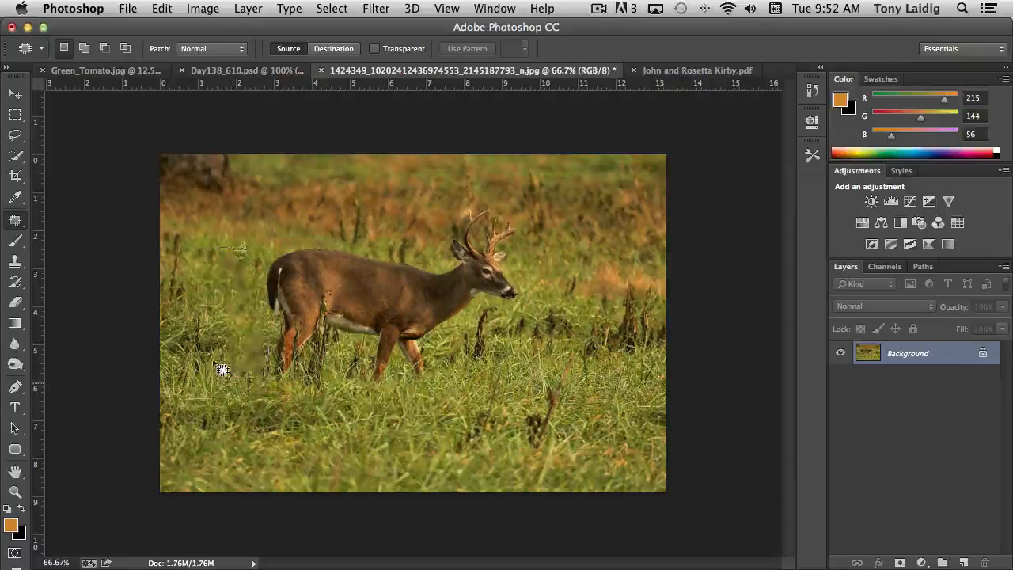
pyautogui.moveTo(222, 369)
pyautogui.mouseDown()
pyautogui.moveTo(228, 258)
pyautogui.moveTo(260, 384)
pyautogui.mouseUp()
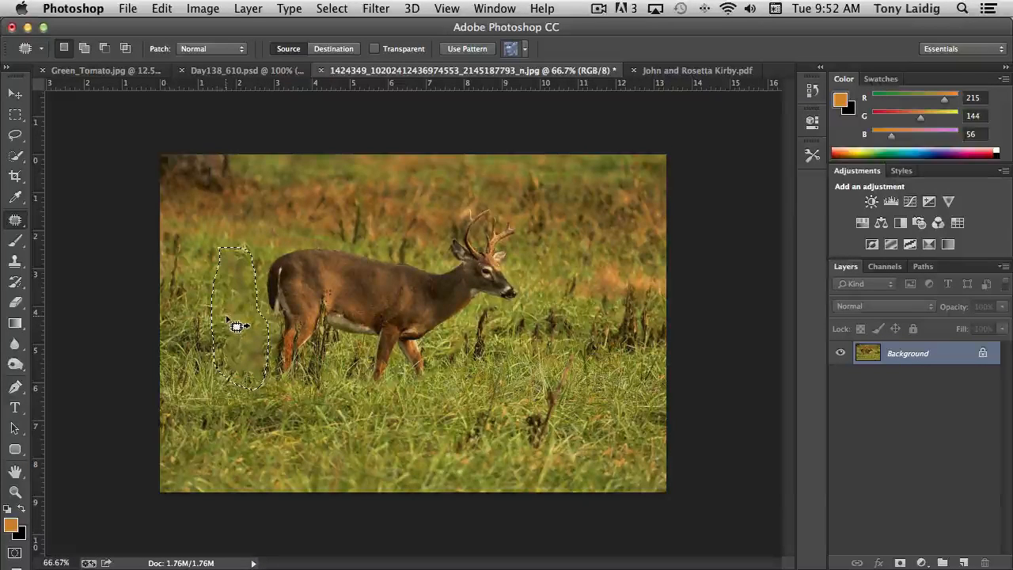
pyautogui.moveTo(226, 318); pyautogui.dragTo(183, 313)
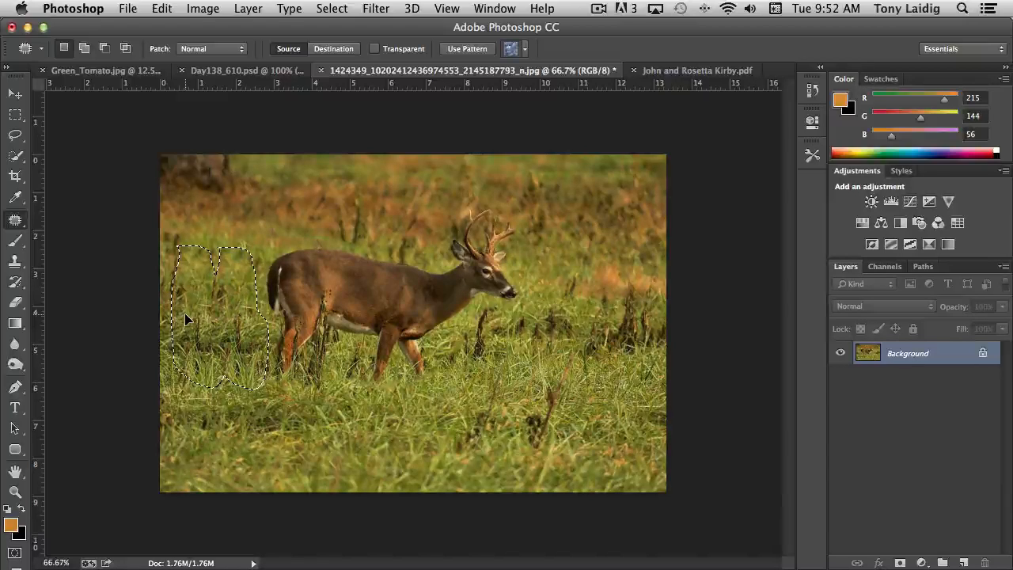
pyautogui.click(286, 401)
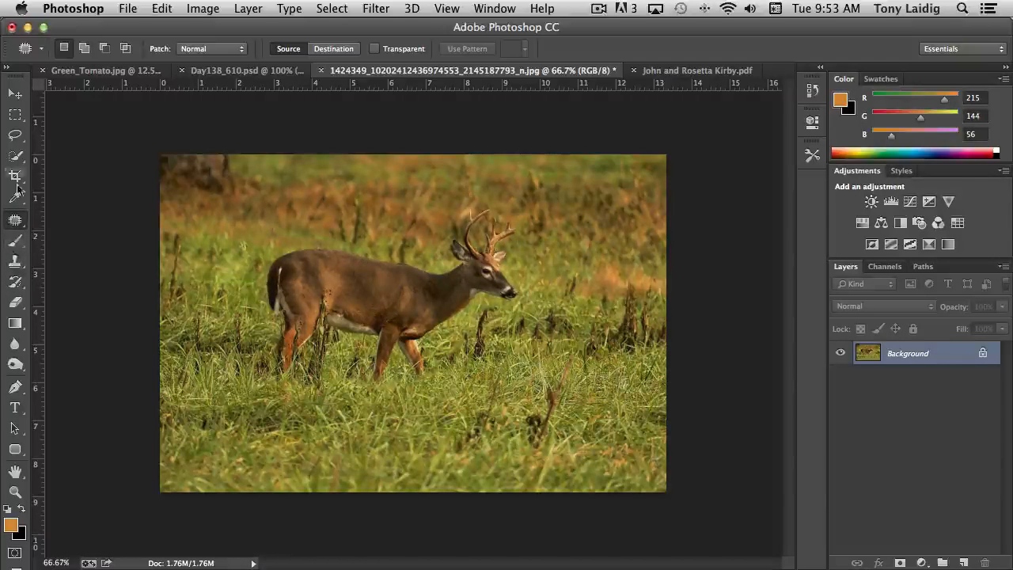
# - Marquee-select a rectangle around the dark tree trunk in the deer photo's upper-left corner and feather the selection by 5 pixels
pyautogui.click(15, 115)
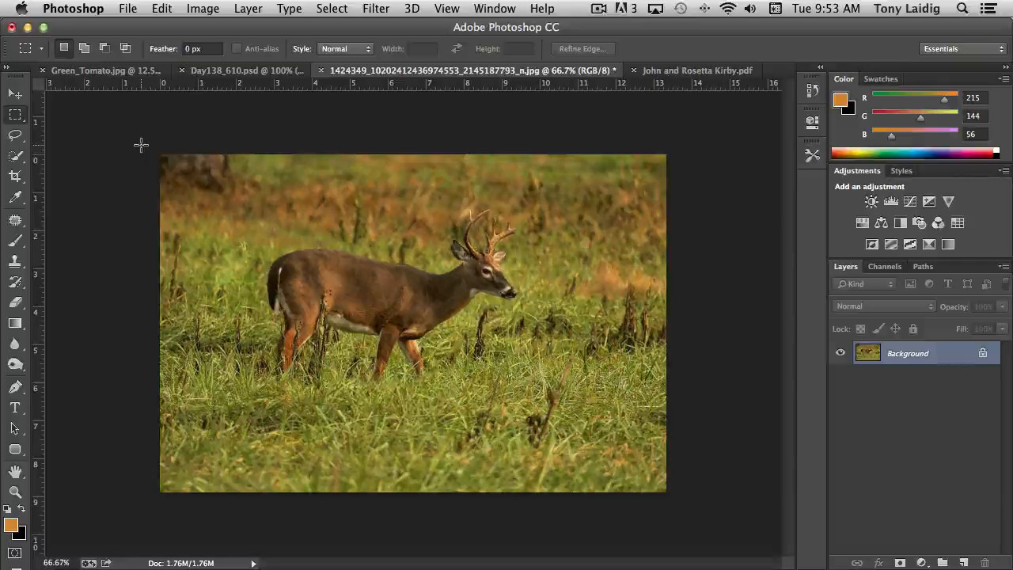
pyautogui.moveTo(159, 154); pyautogui.dragTo(248, 223)
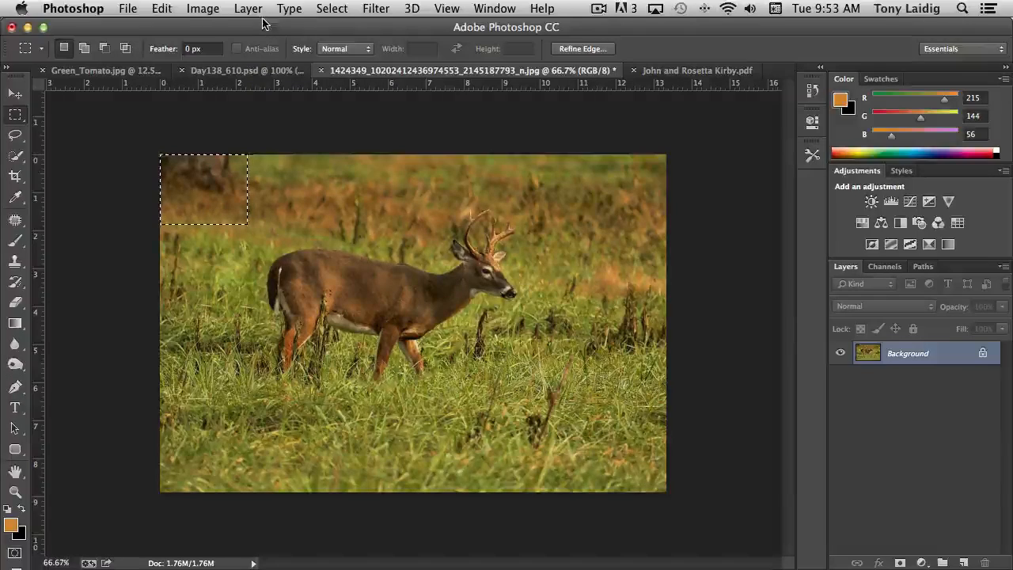
pyautogui.click(330, 9)
pyautogui.moveTo(371, 207)
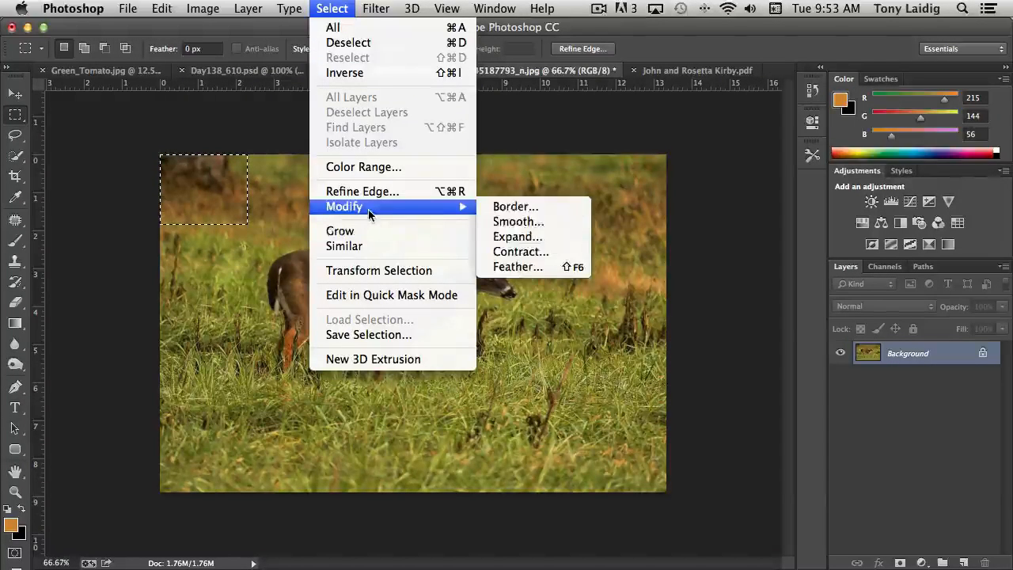
pyautogui.click(515, 267)
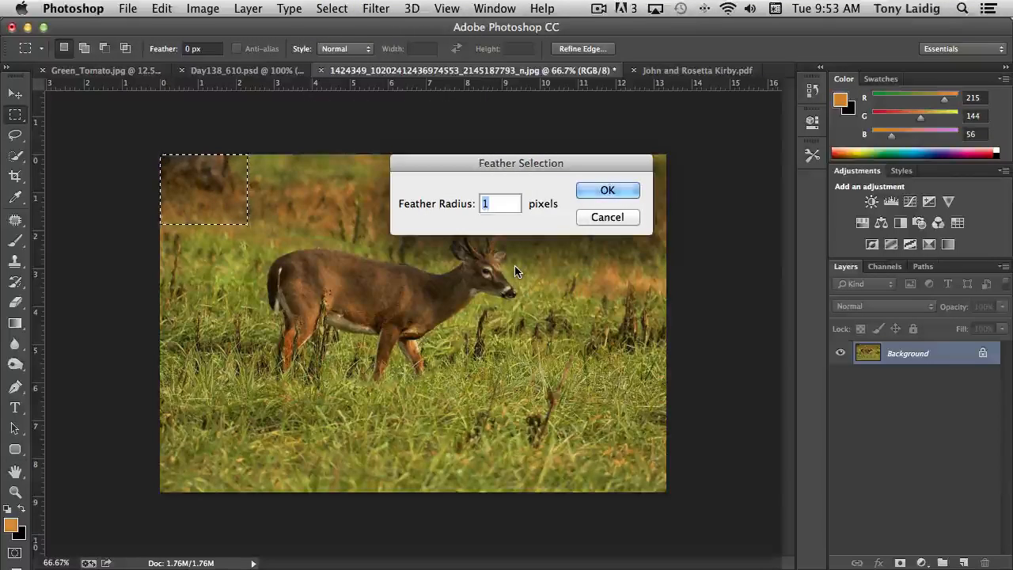
pyautogui.write('5')
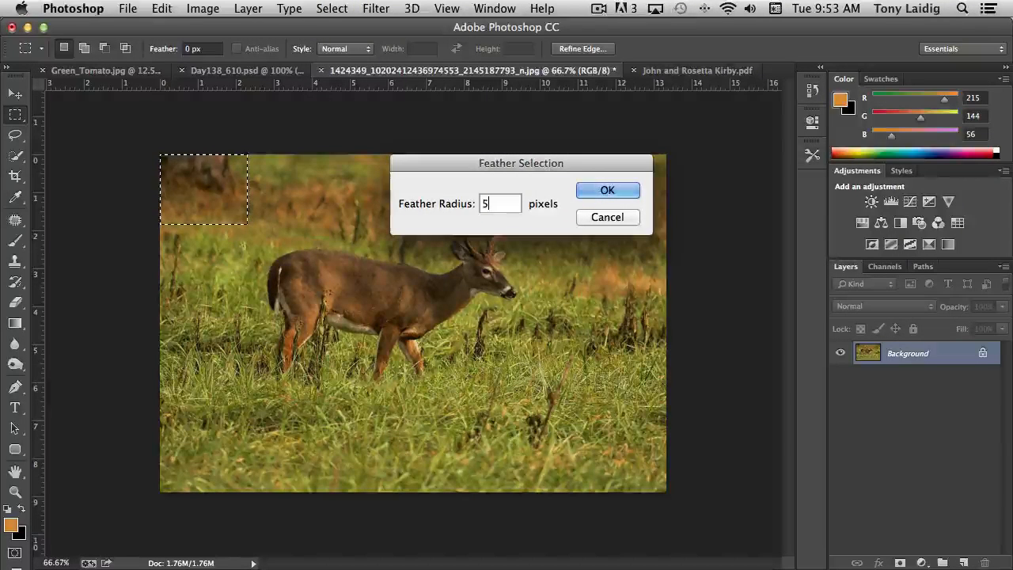
pyautogui.click(609, 190)
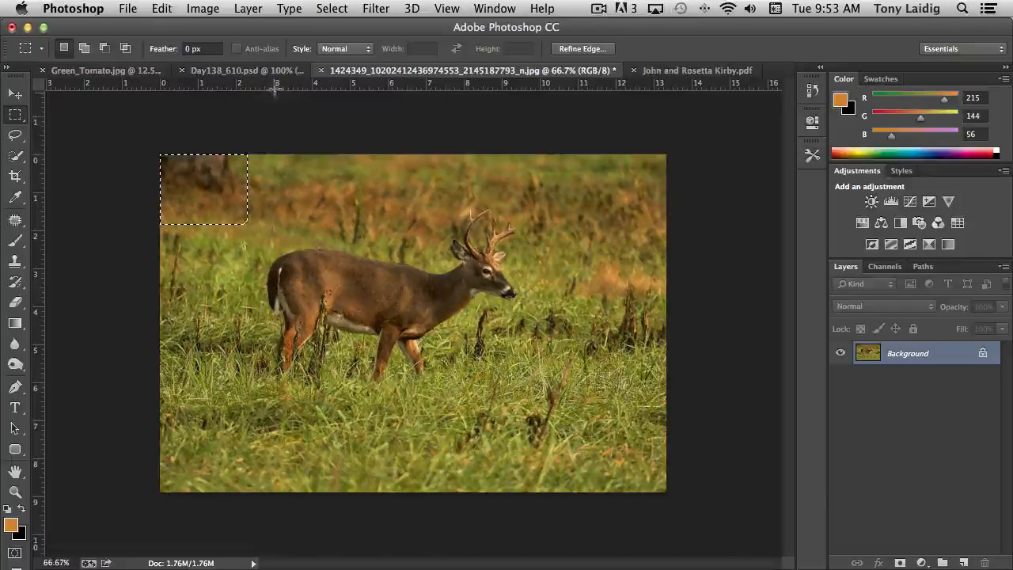
# - Fill the selected corner using Content-Aware in Normal mode at 100% opacity to remove the tree trunk, then deselect
pyautogui.click(162, 9)
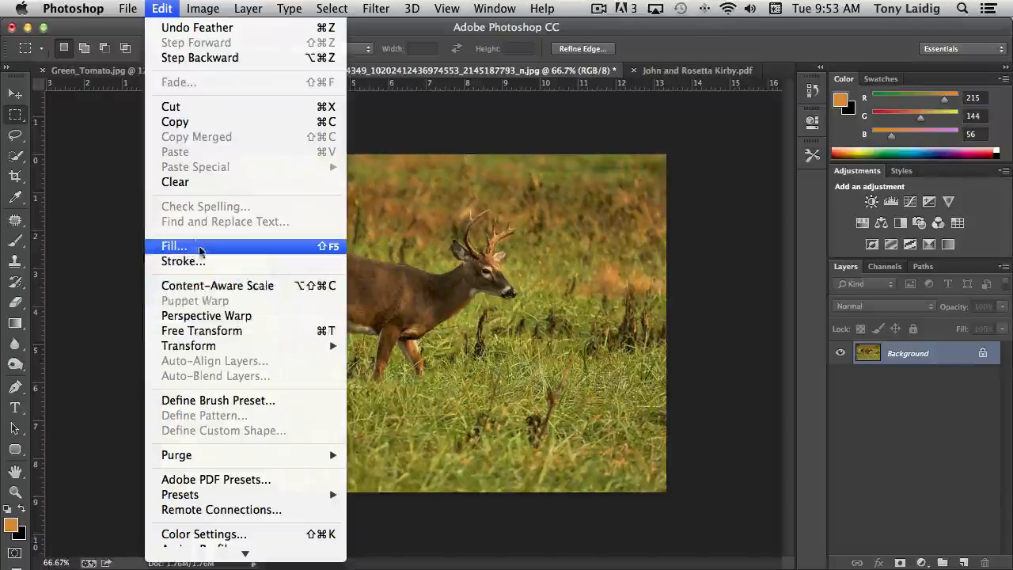
pyautogui.click(193, 245)
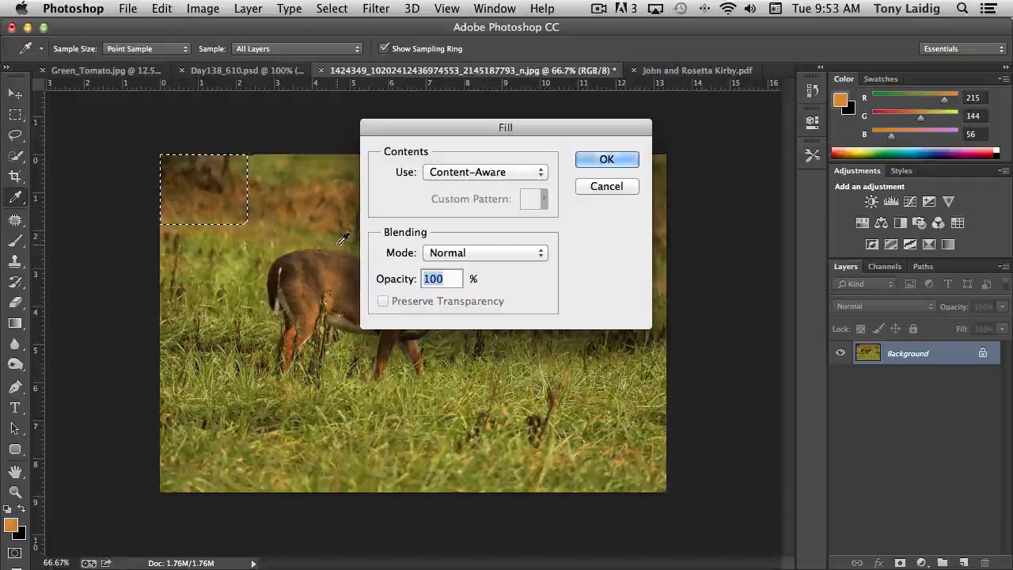
pyautogui.click(513, 172)
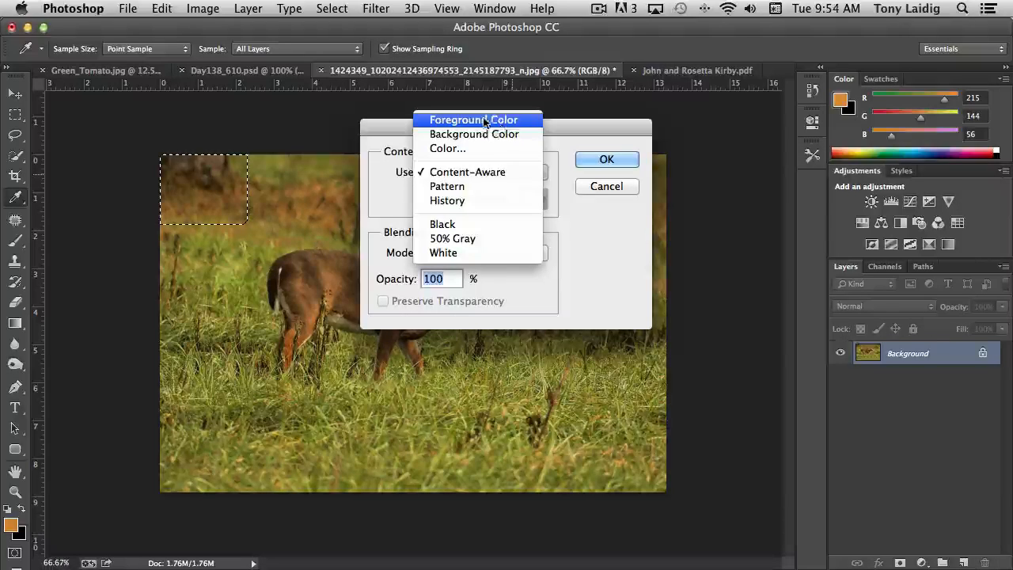
pyautogui.click(484, 172)
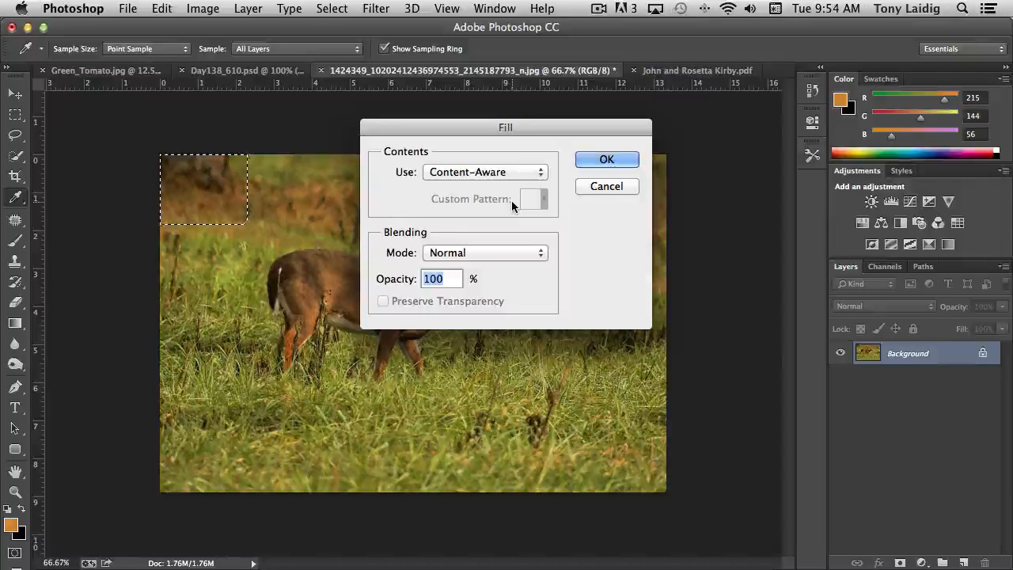
pyautogui.click(601, 162)
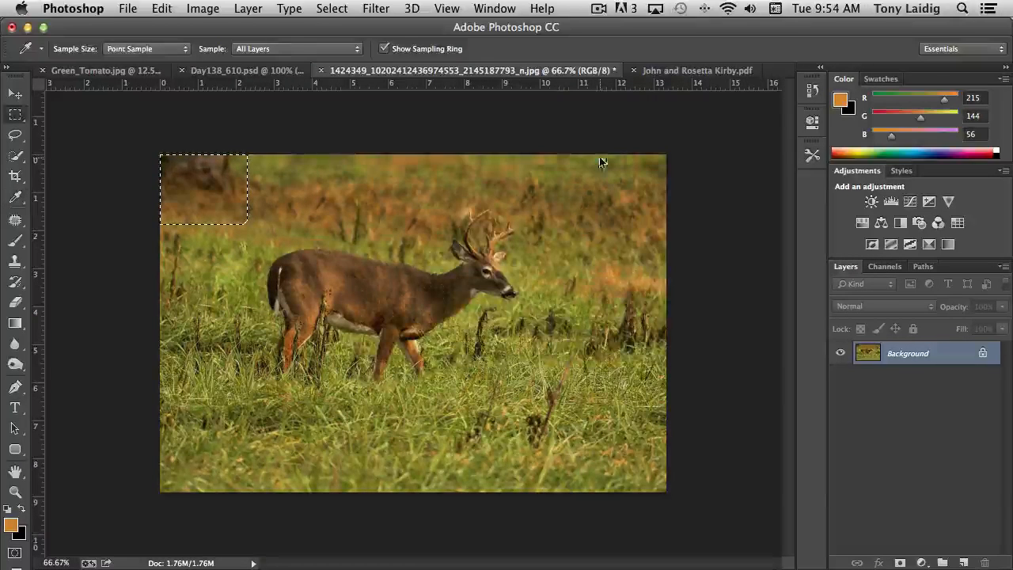
pyautogui.press('m')
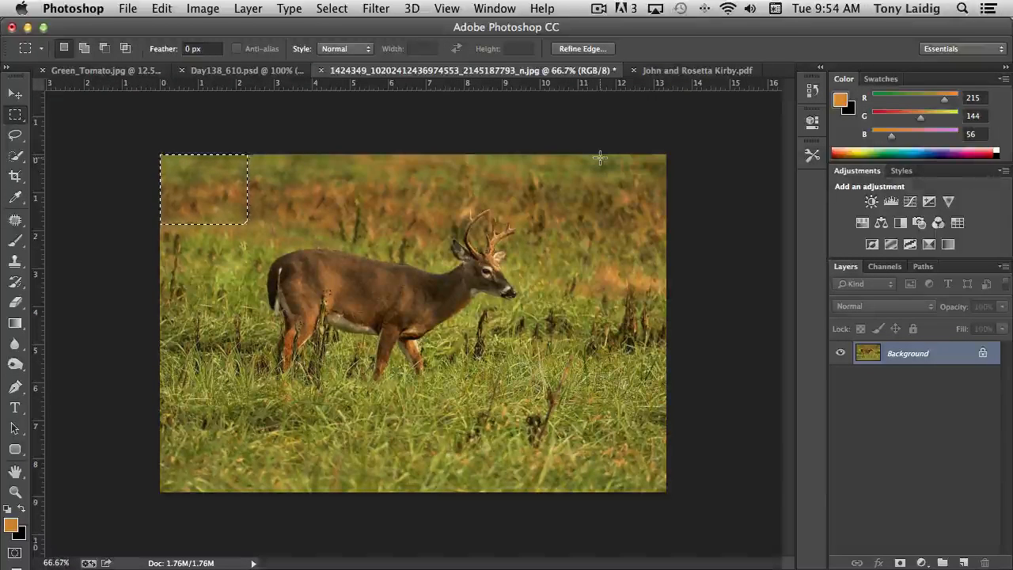
pyautogui.click(495, 159)
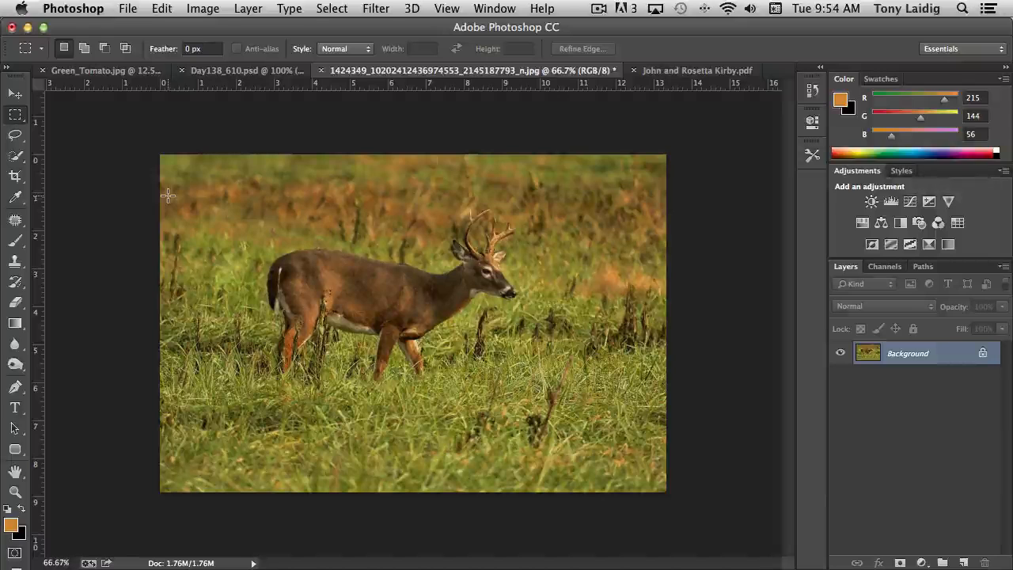
pyautogui.click(599, 9)
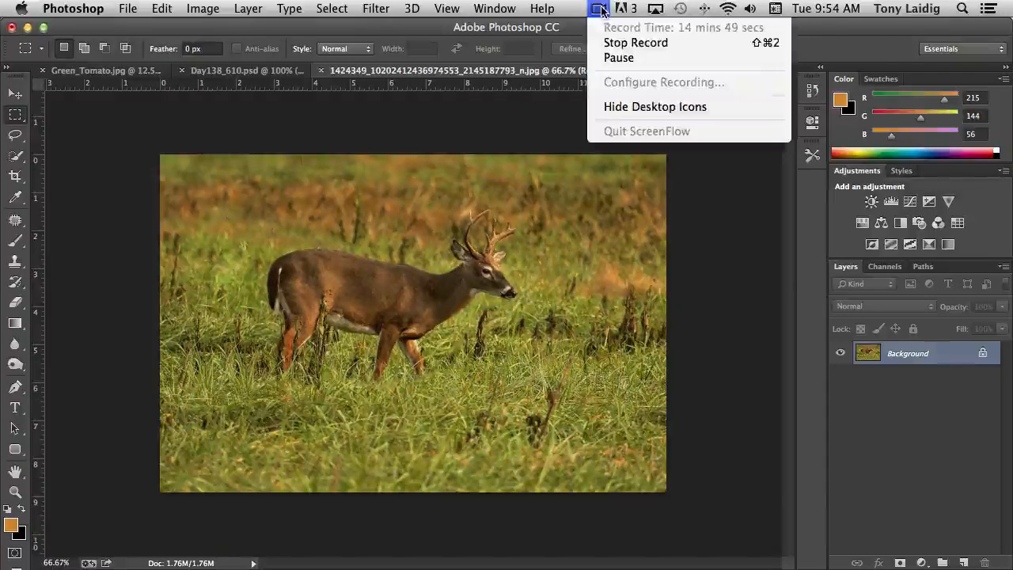